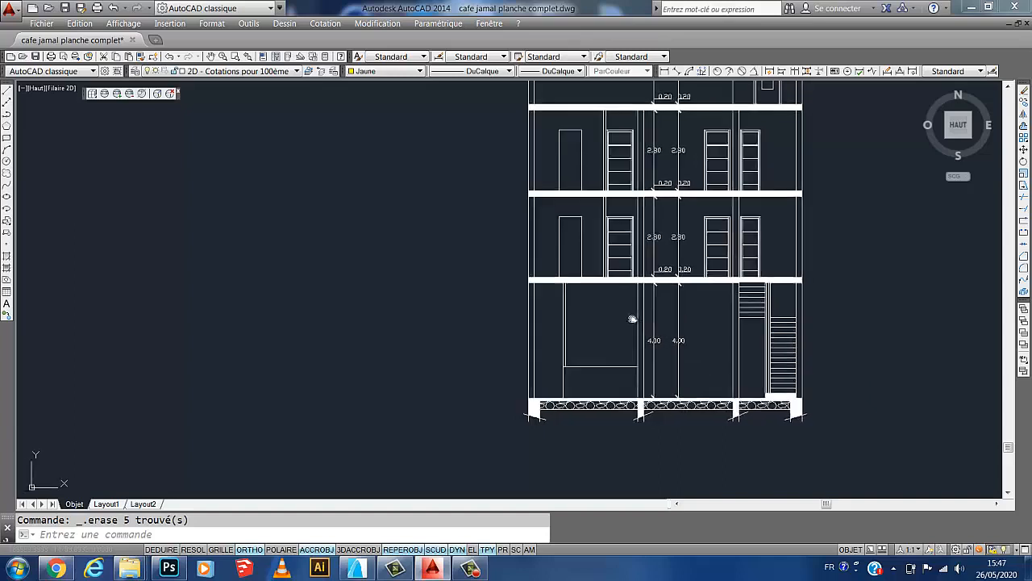
# Draw an arrow polyline outside the ground floor's outer wall: horizontal shaft, slanted half-head, and a short vertical stroke crossing the shaft.
pyautogui.moveTo(631, 318); pyautogui.dragTo(615, 372, button='middle')
pyautogui.scroll(4, 615, 372)
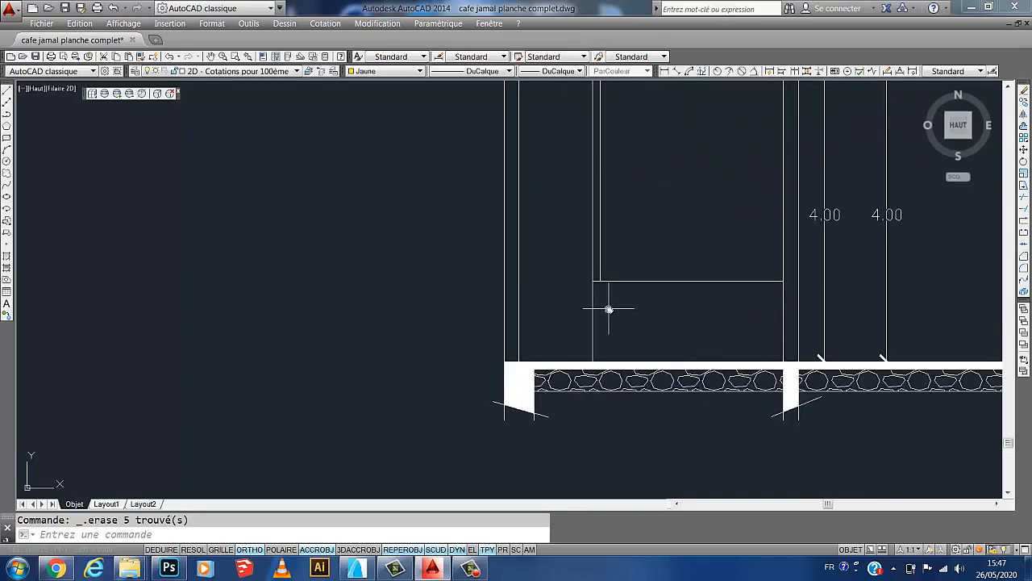
pyautogui.scroll(-2, 606, 307)
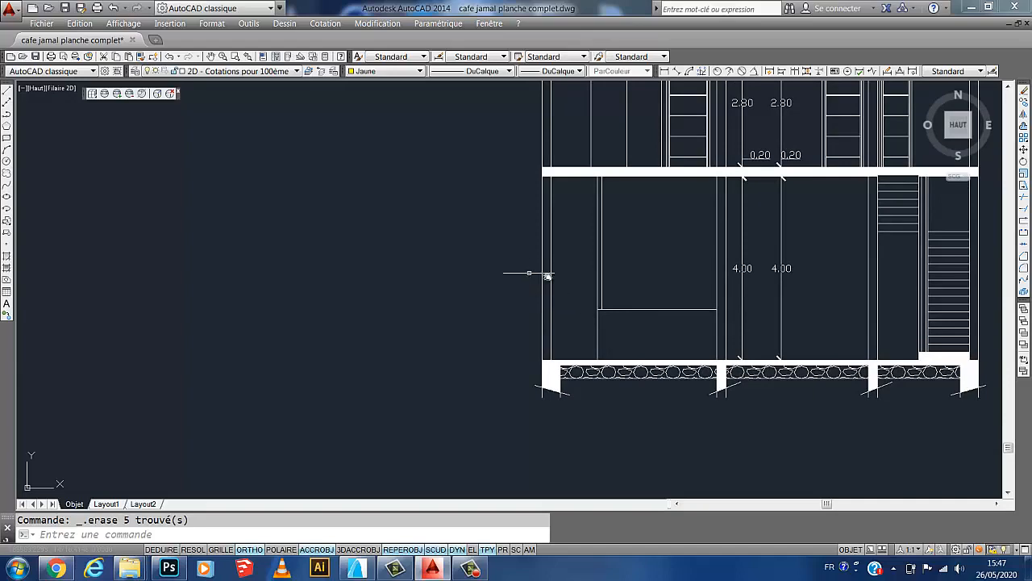
pyautogui.moveTo(548, 276)
pyautogui.mouseDown(button='middle')
pyautogui.moveTo(481, 288)
pyautogui.moveTo(495, 306)
pyautogui.moveTo(504, 285)
pyautogui.mouseUp(button='middle')
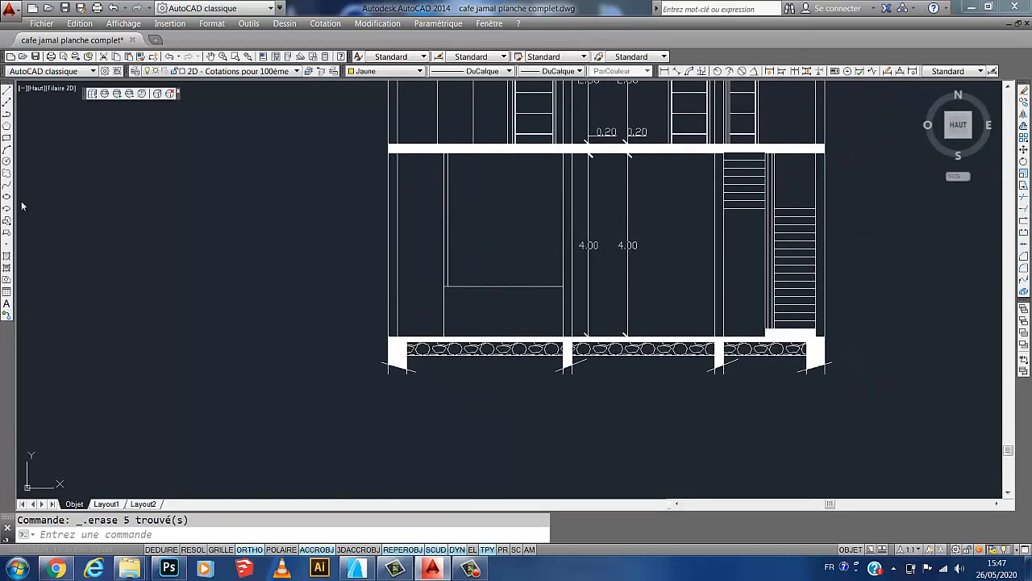
pyautogui.click(7, 116)
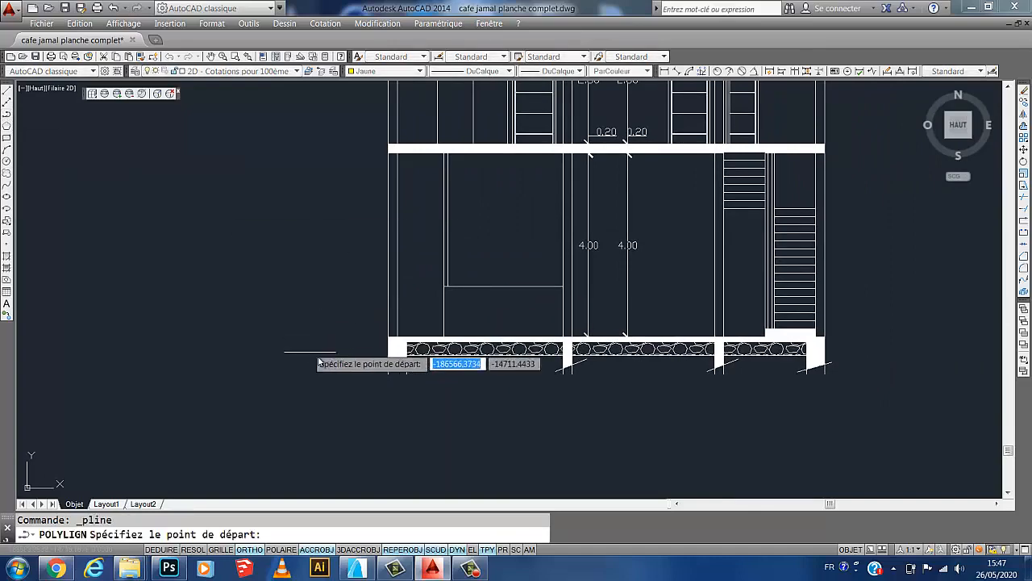
pyautogui.scroll(4, 344, 349)
pyautogui.moveTo(414, 353); pyautogui.dragTo(387, 369, button='middle')
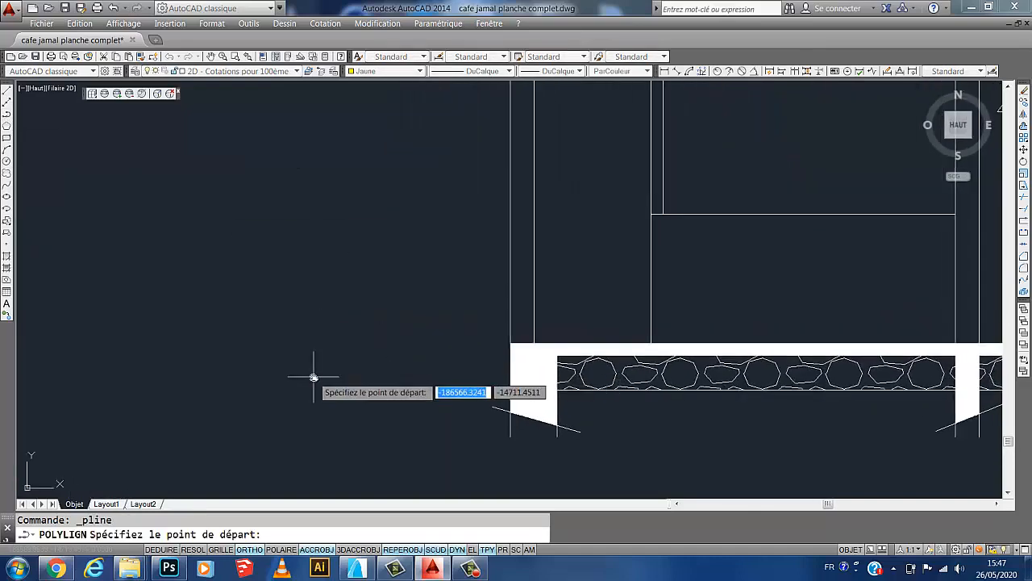
pyautogui.click(390, 360)
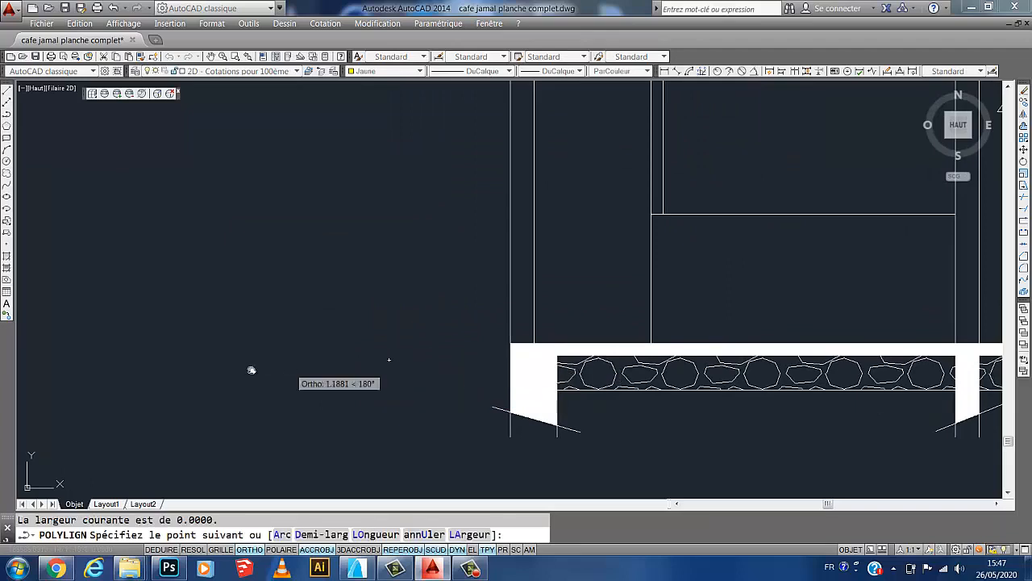
pyautogui.click(299, 362)
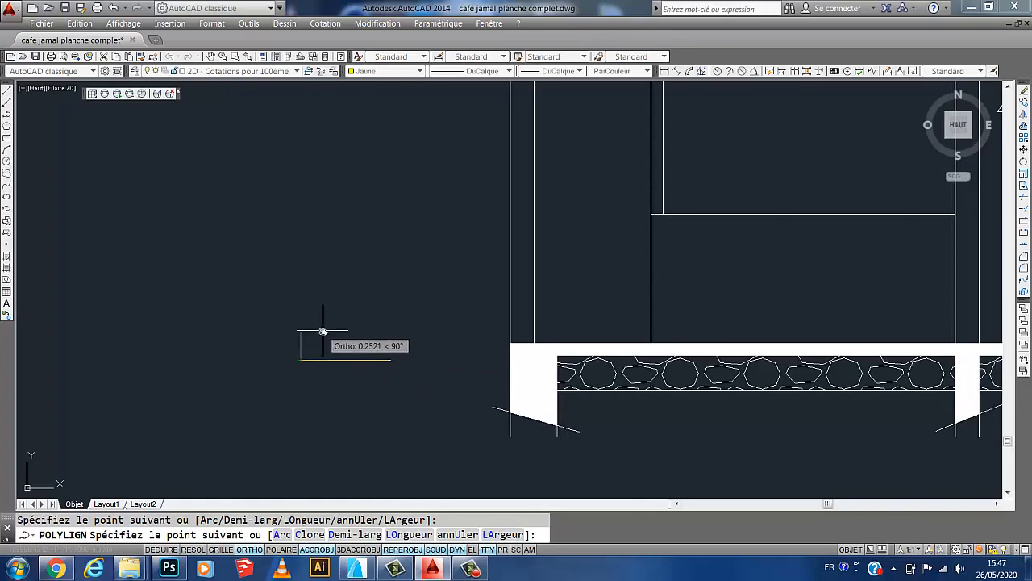
pyautogui.click(257, 551)
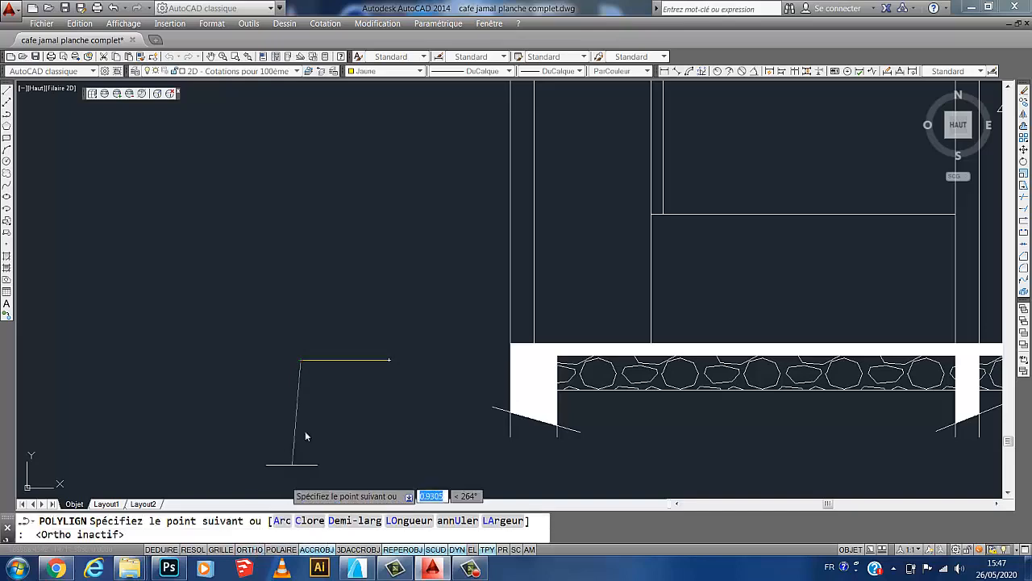
pyautogui.click(325, 350)
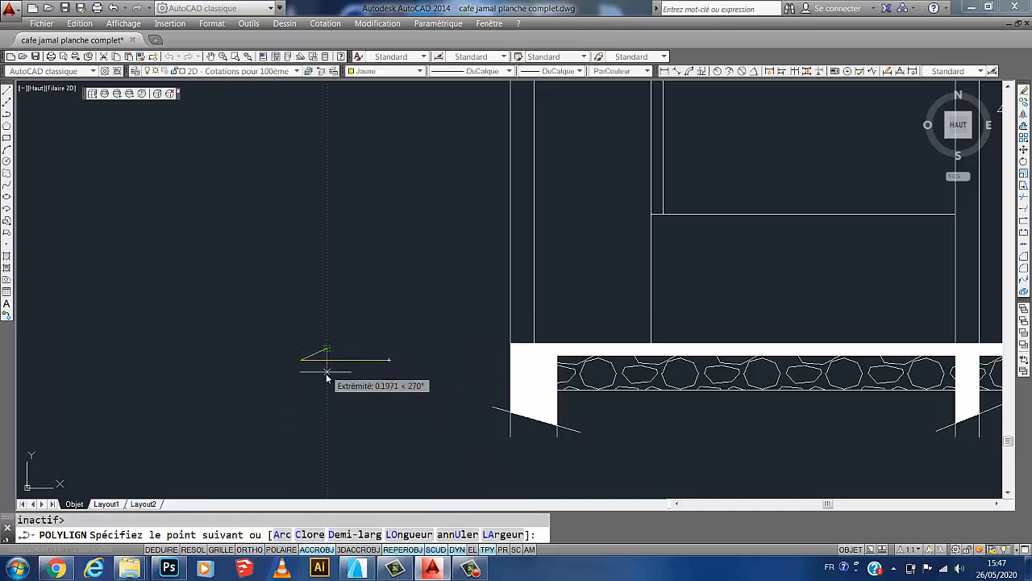
pyautogui.press('Return')
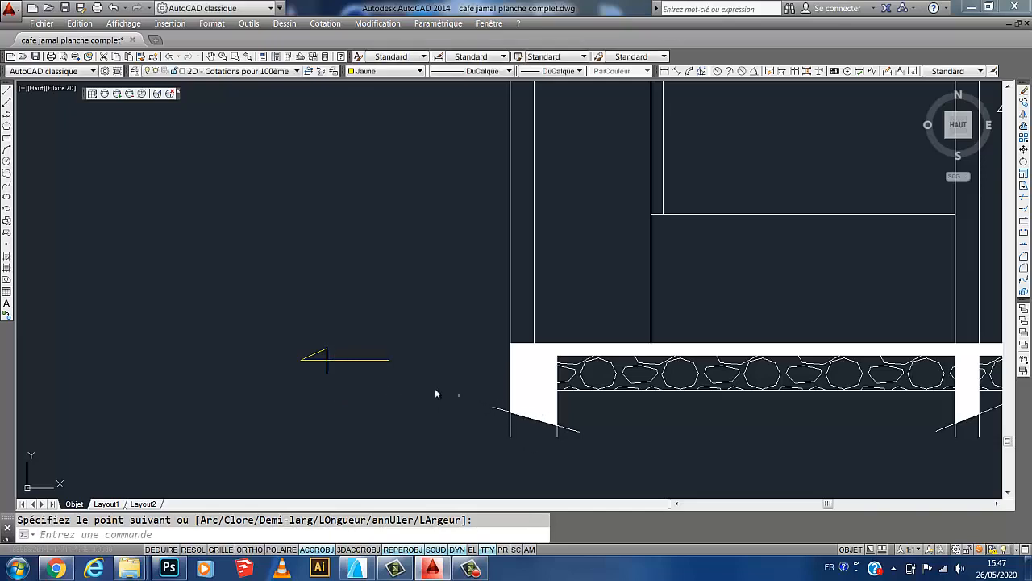
# Draw a small circle with a radius of about 0.13 above the arrow symbol.
pyautogui.moveTo(367, 375); pyautogui.dragTo(376, 345, button='middle')
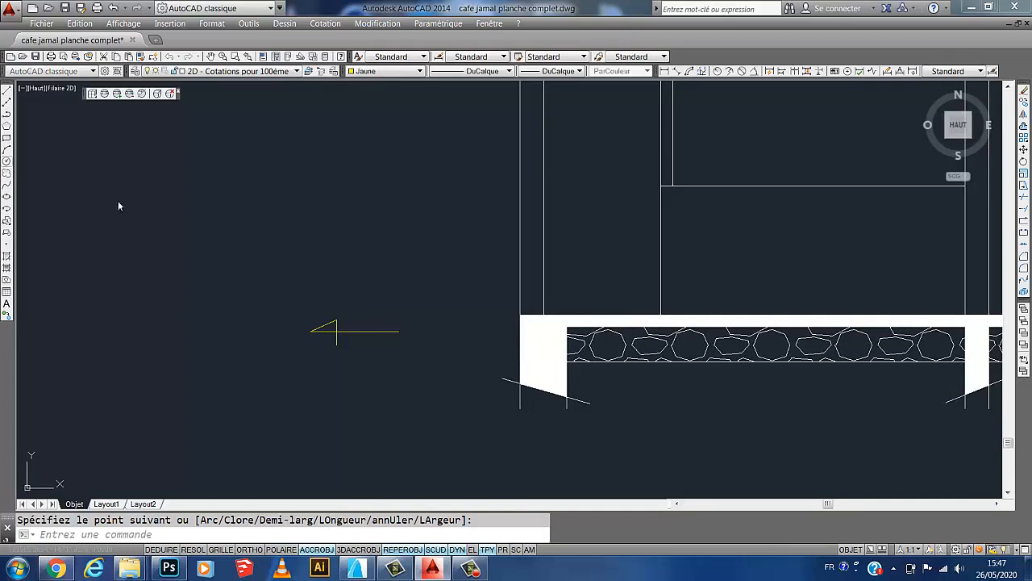
pyautogui.click(7, 160)
pyautogui.click(339, 240)
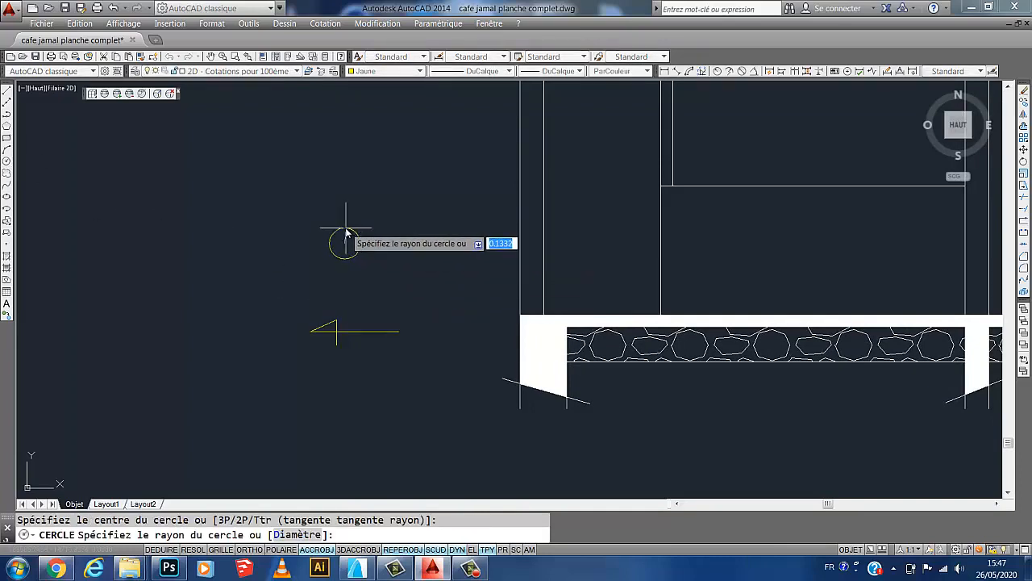
pyautogui.click(347, 233)
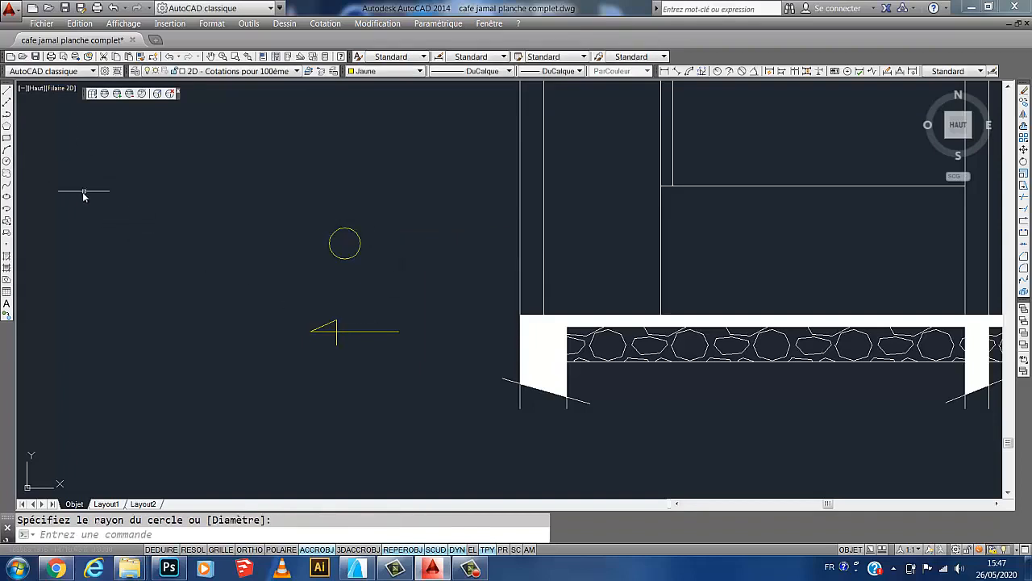
# Draw a horizontal line across the circle's diameter.
pyautogui.click(8, 92)
pyautogui.scroll(2, 341, 242)
pyautogui.click(360, 235)
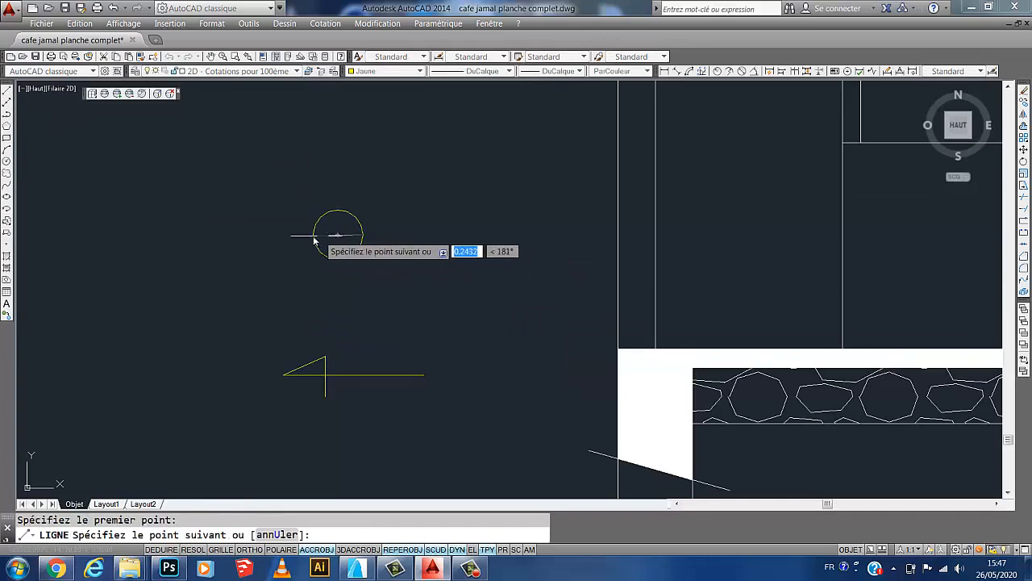
pyautogui.click(312, 235)
pyautogui.press('Escape')
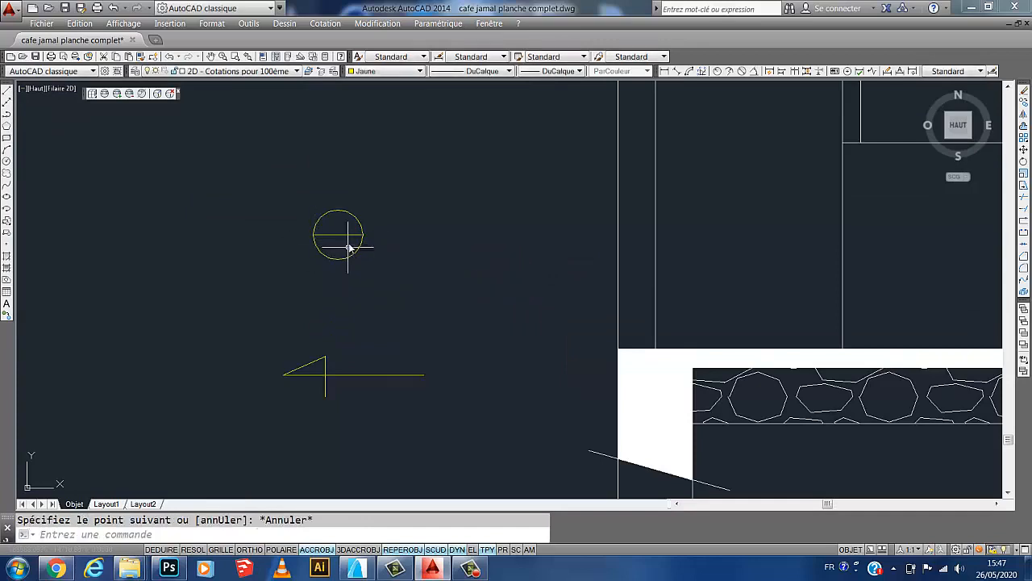
# Stretch both ends of the diameter line horizontally 0.05 beyond the circle, with Ortho on.
pyautogui.click(353, 235)
pyautogui.click(362, 235)
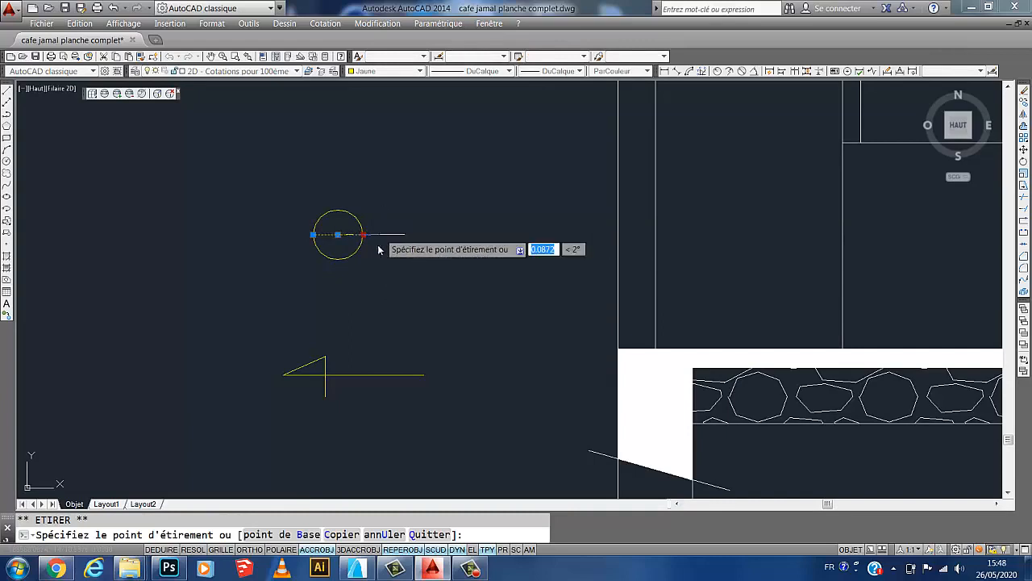
pyautogui.press('F8')
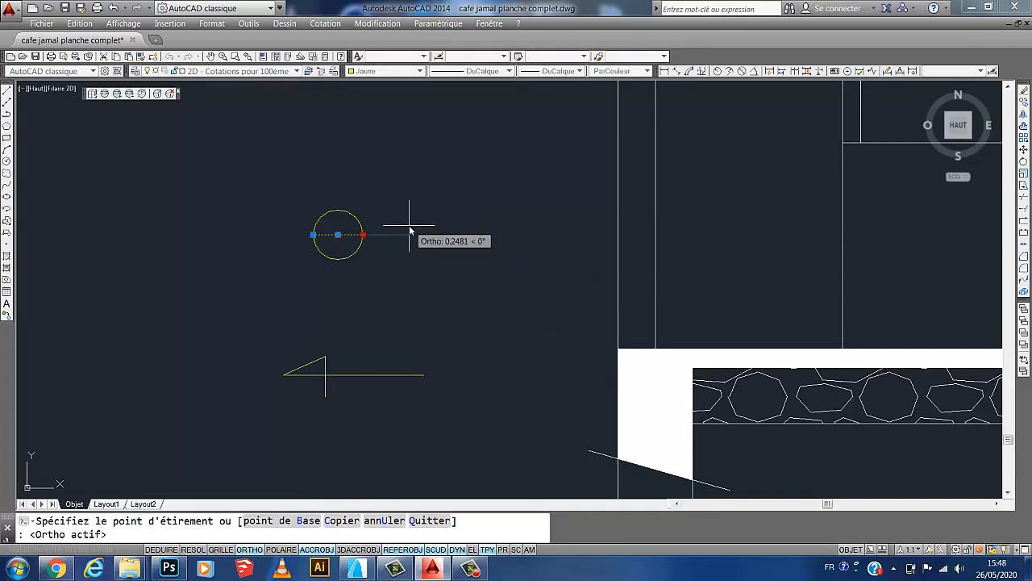
pyautogui.write('0.05')
pyautogui.press('Return')
pyautogui.scroll(7, 306, 231)
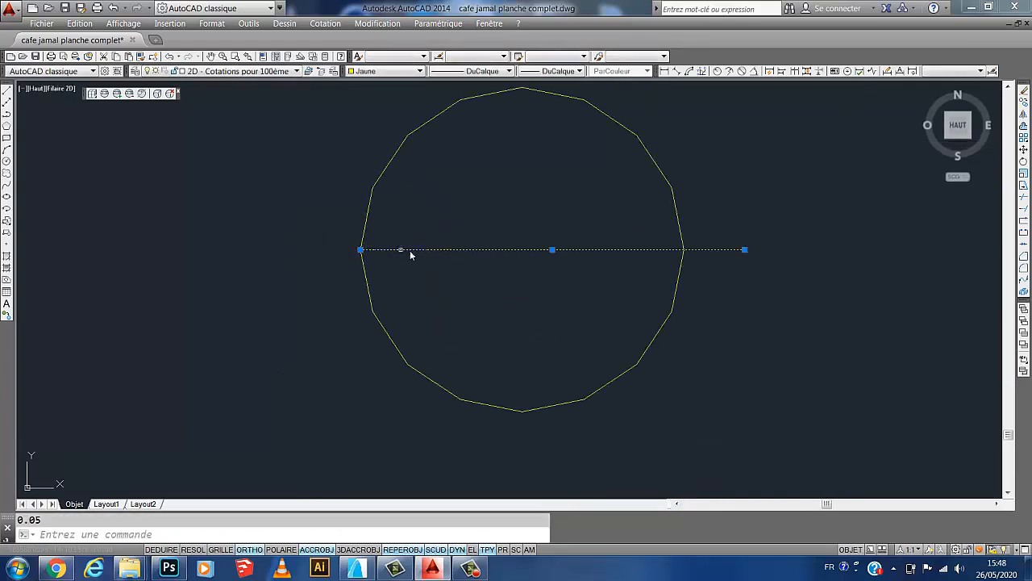
pyautogui.click(360, 250)
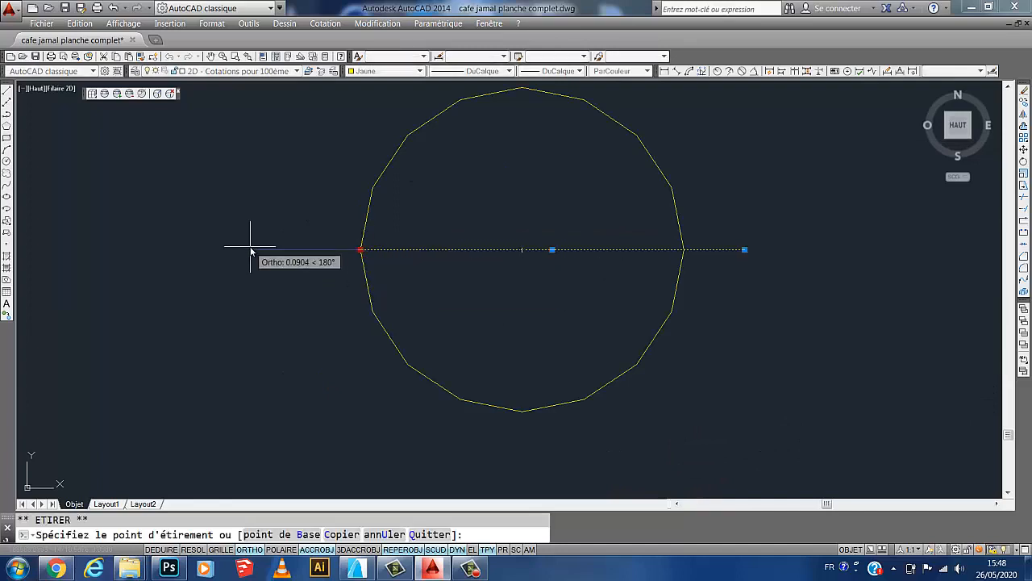
pyautogui.press('Escape')
pyautogui.press('Escape')
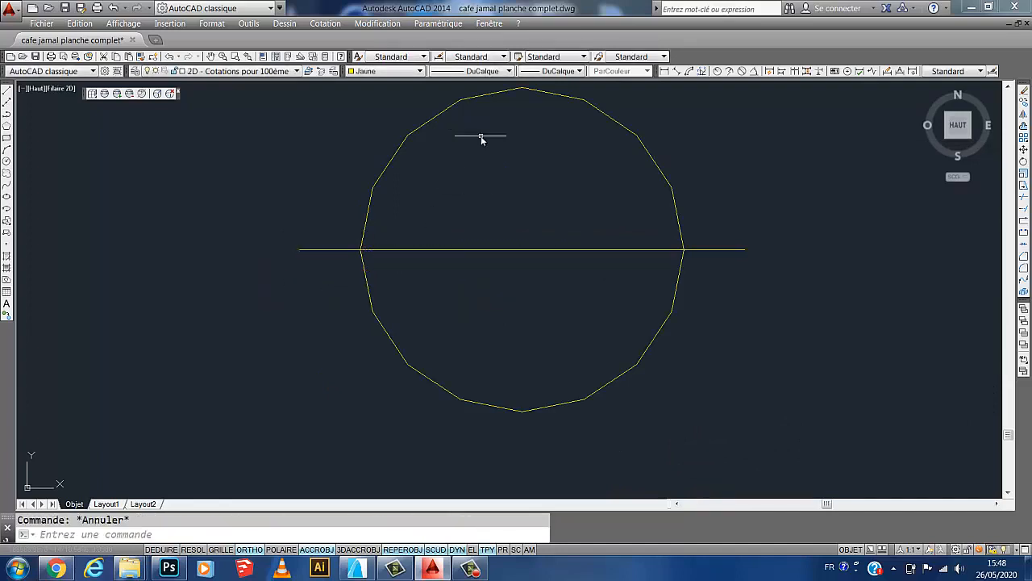
pyautogui.scroll(4, 495, 233)
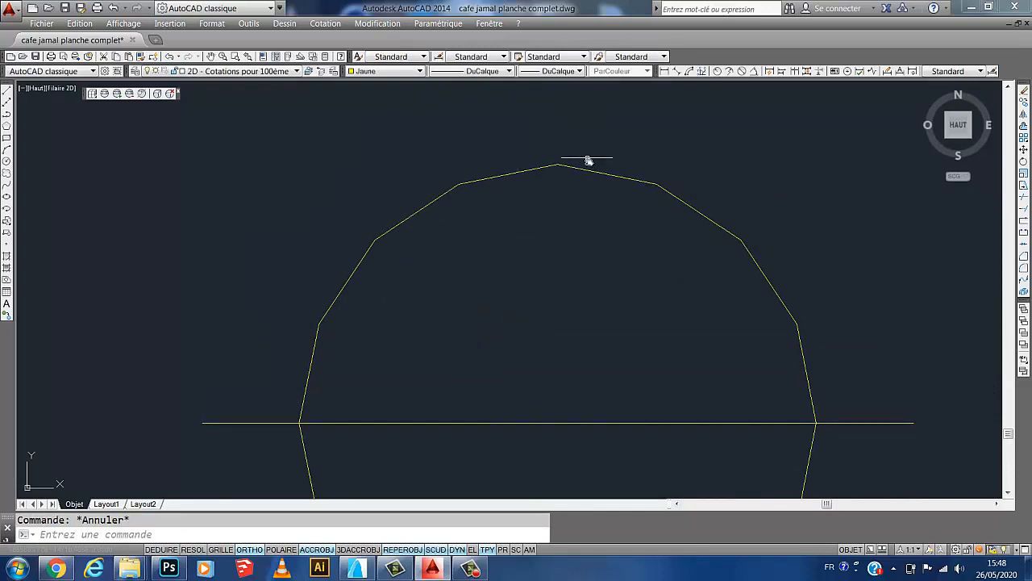
pyautogui.scroll(-2, 588, 161)
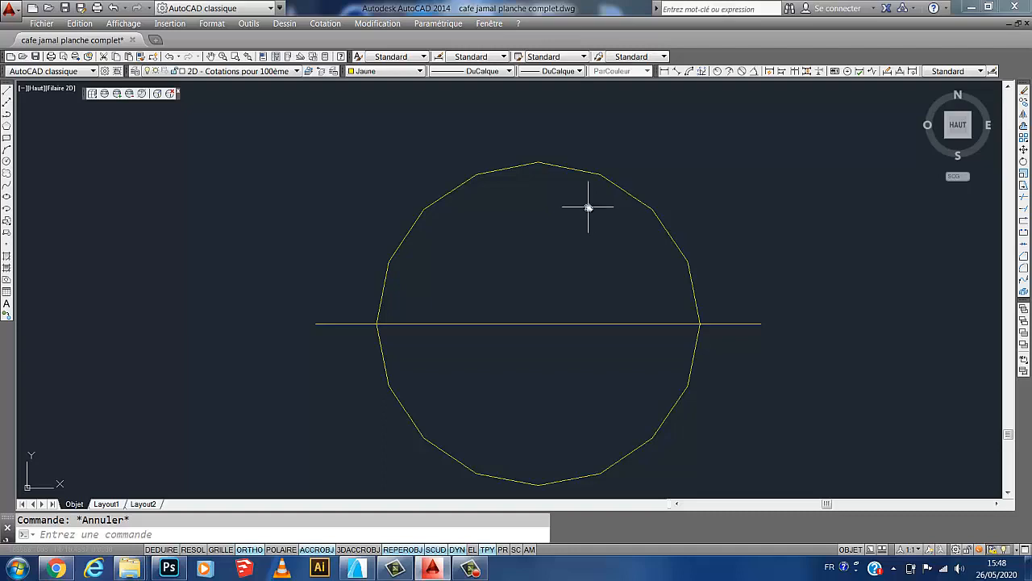
pyautogui.write('re')
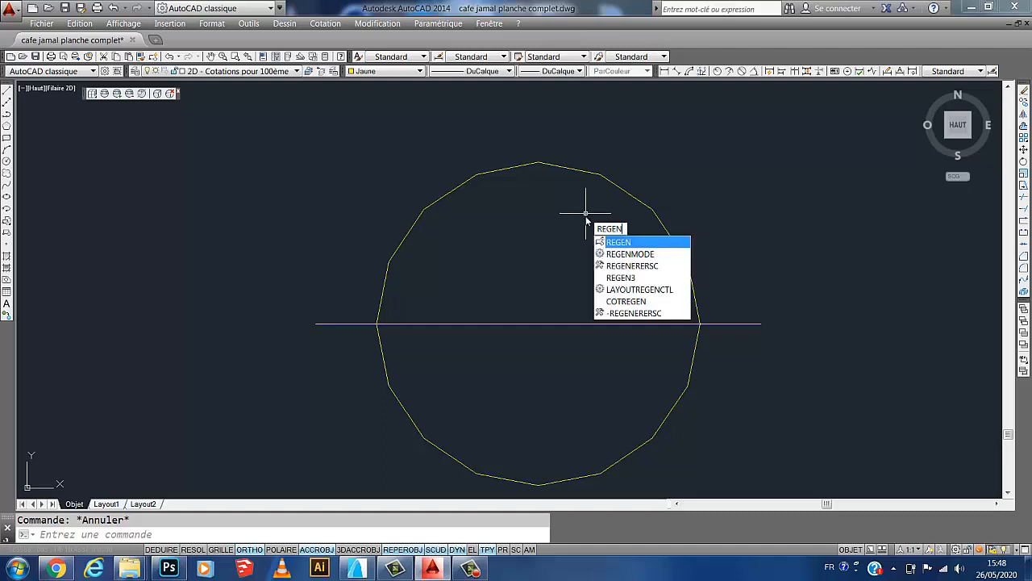
pyautogui.press('Escape')
pyautogui.press('Escape')
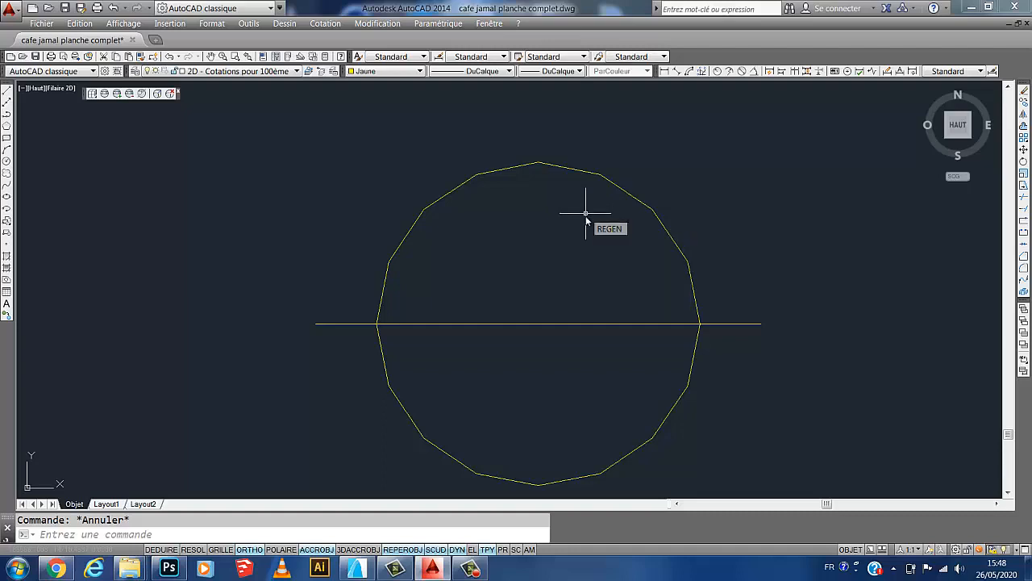
# Regenerate the entire drawing to smooth the circle's display.
pyautogui.click(131, 26)
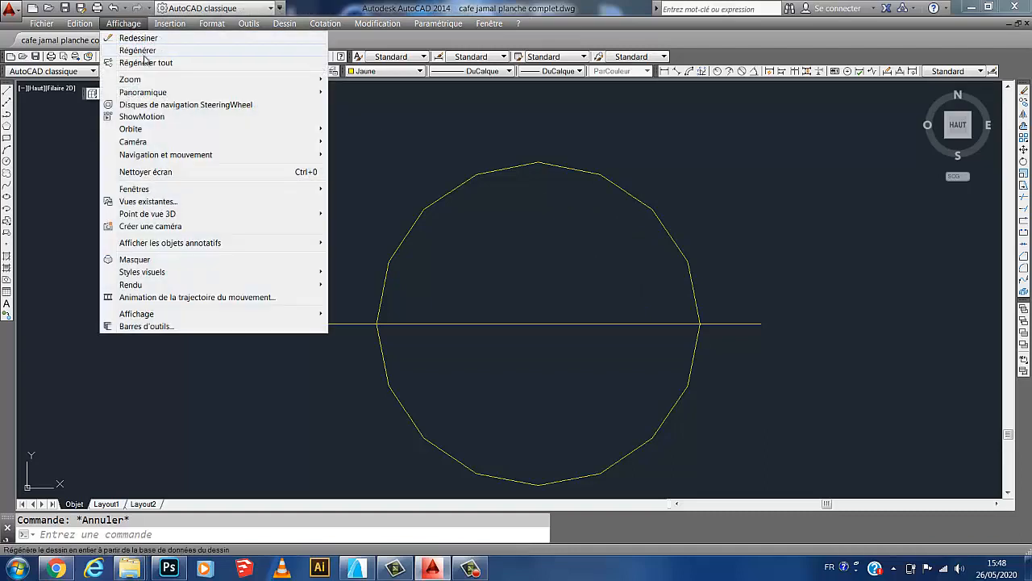
pyautogui.click(145, 62)
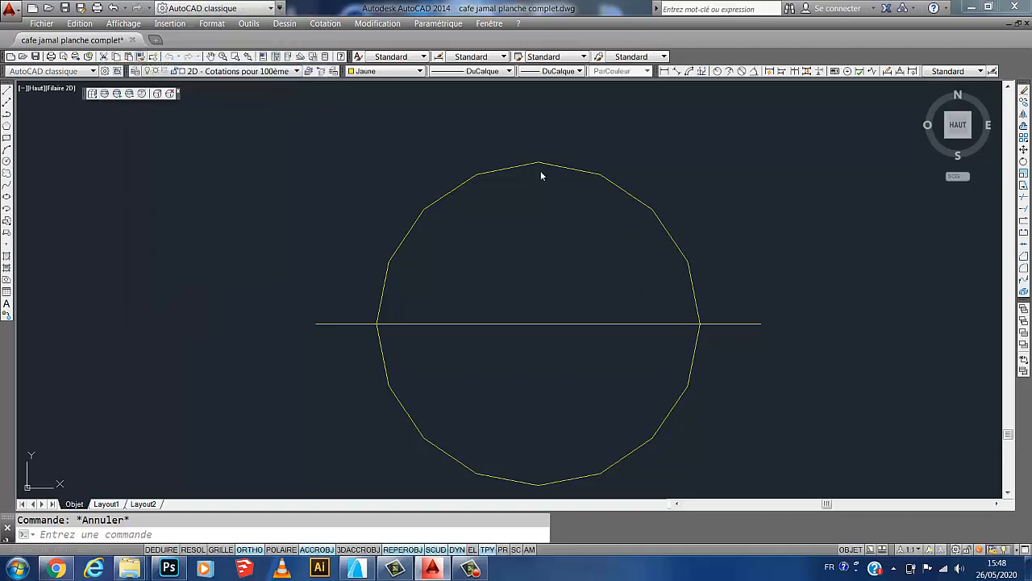
pyautogui.scroll(-3, 592, 242)
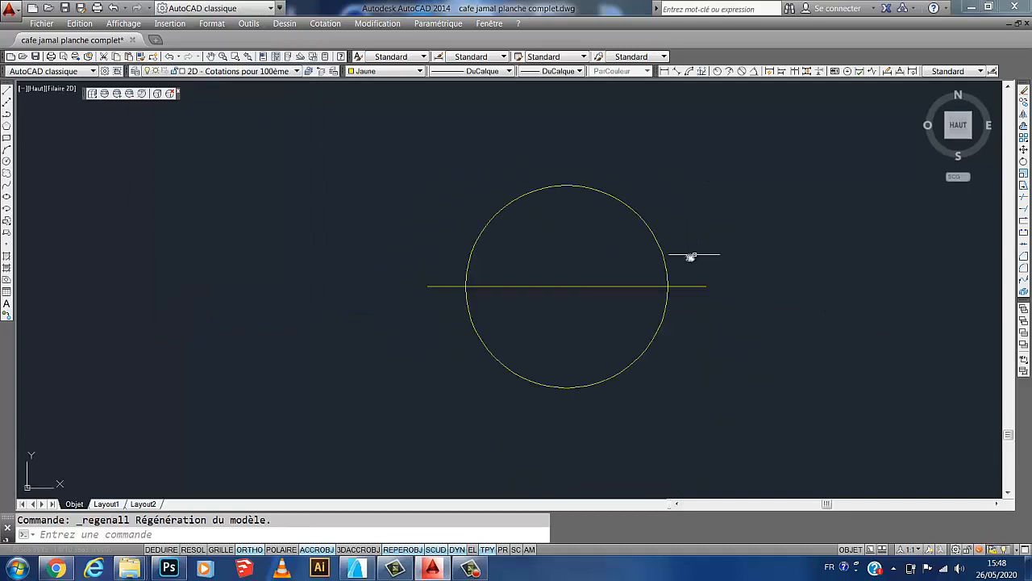
# Trim away the lower half of the circle, leaving a semicircle on the horizontal line.
pyautogui.moveTo(692, 256); pyautogui.dragTo(674, 234, button='middle')
pyautogui.click(1024, 197)
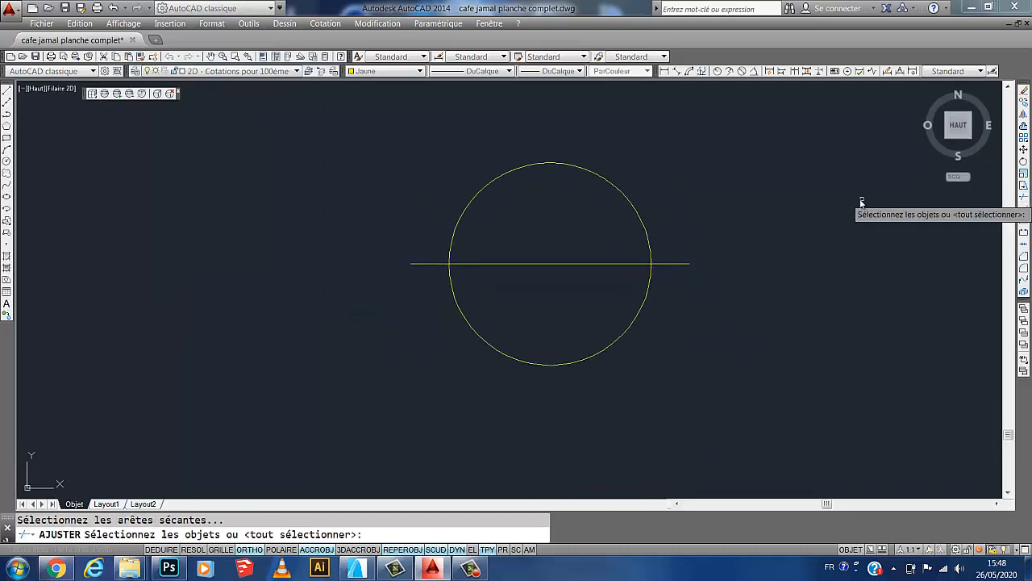
pyautogui.press('Return')
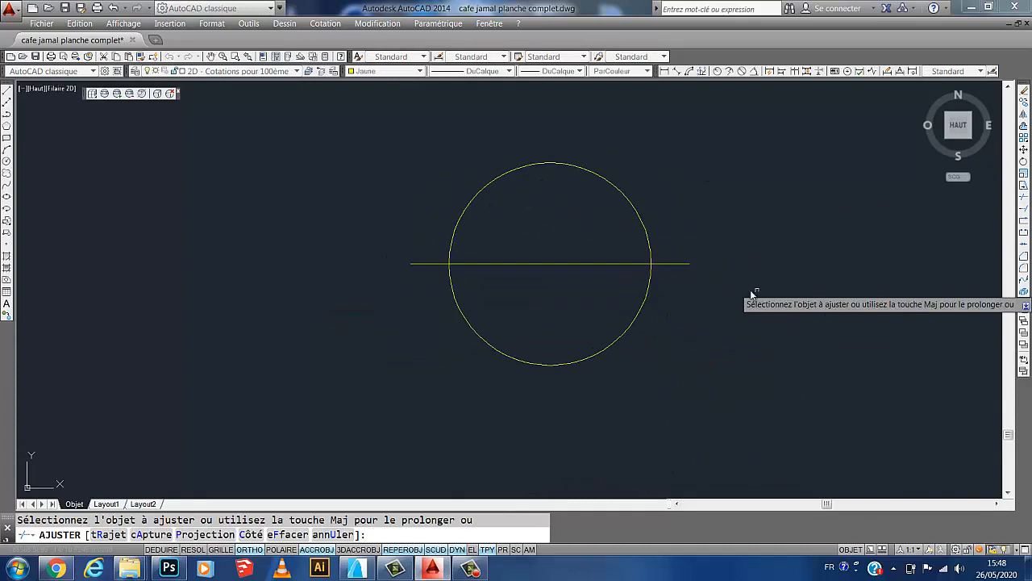
pyautogui.click(650, 292)
pyautogui.scroll(-5, 480, 347)
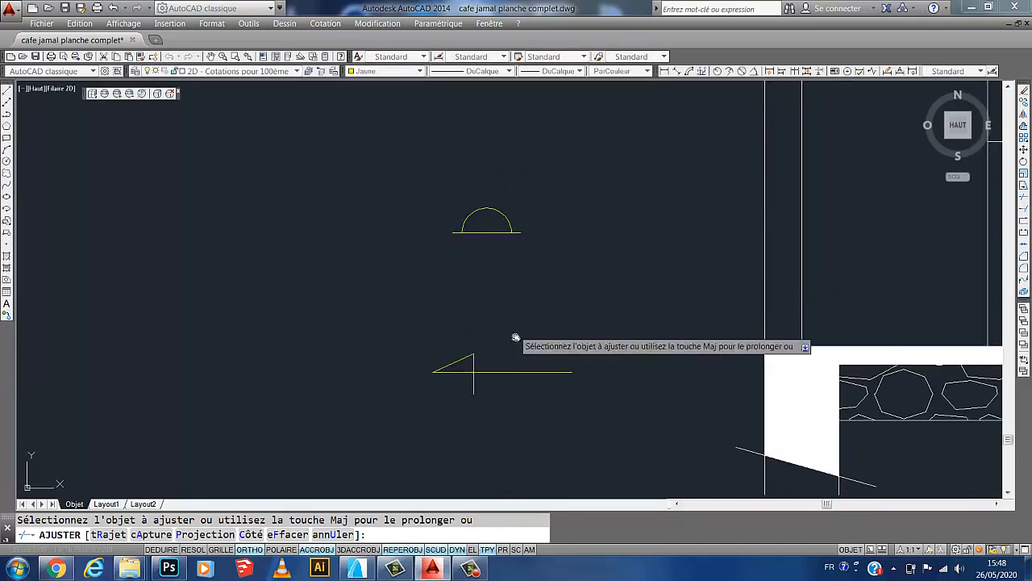
pyautogui.press('Escape')
# Draw the exterior ground line in colour DuCalque, going 0.15 down from the slab's outer top corner and horizontally outward toward the level marker.
pyautogui.moveTo(515, 335); pyautogui.dragTo(460, 293, button='middle')
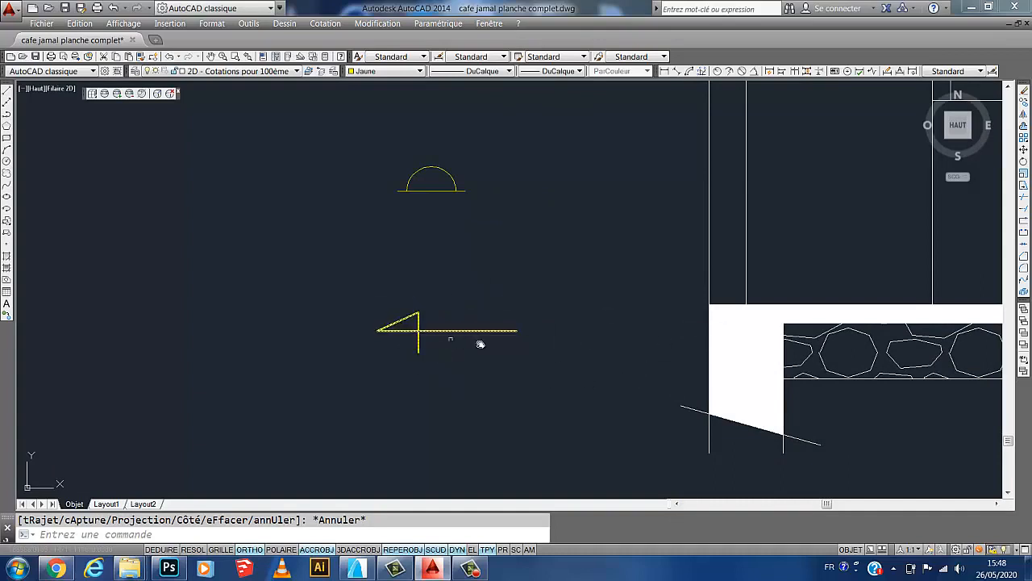
pyautogui.click(403, 71)
pyautogui.click(386, 79)
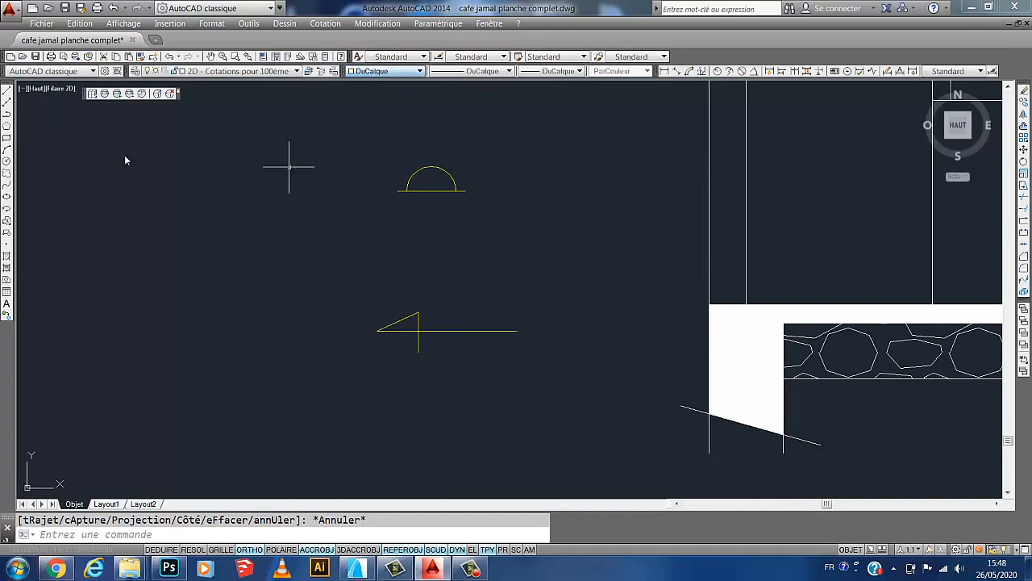
pyautogui.click(6, 95)
pyautogui.scroll(2, 709, 314)
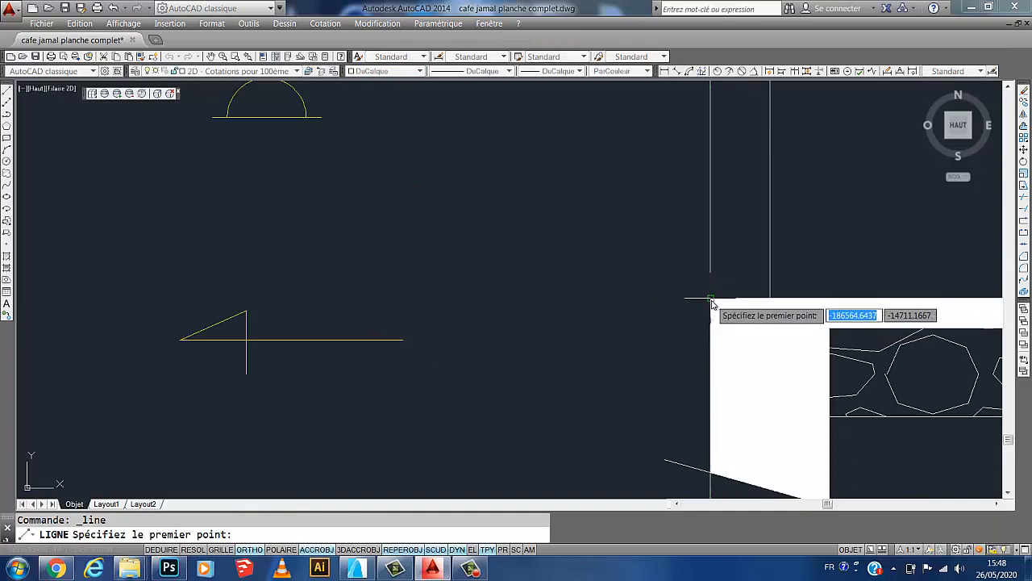
pyautogui.click(711, 297)
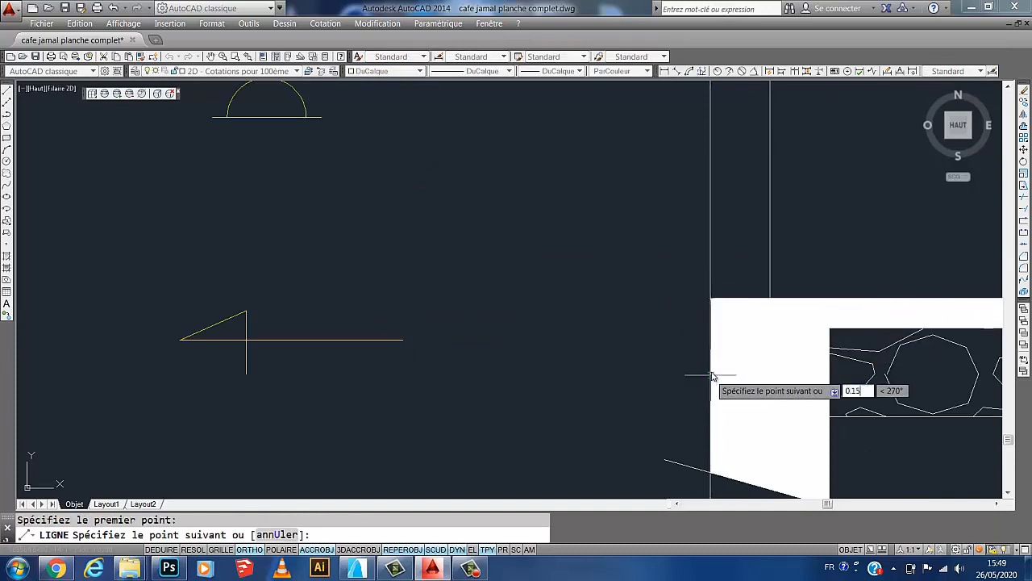
pyautogui.press('Return')
pyautogui.click(425, 343)
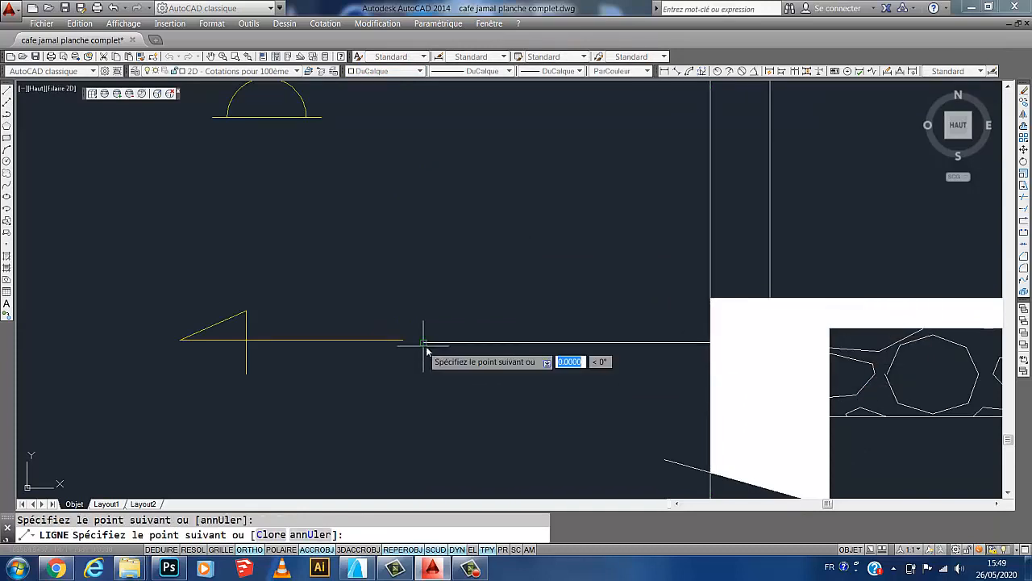
pyautogui.press('Return')
# Move the yellow level marker so the lower end of its vertical stem sits on the exterior ground line.
pyautogui.scroll(-5, 537, 341)
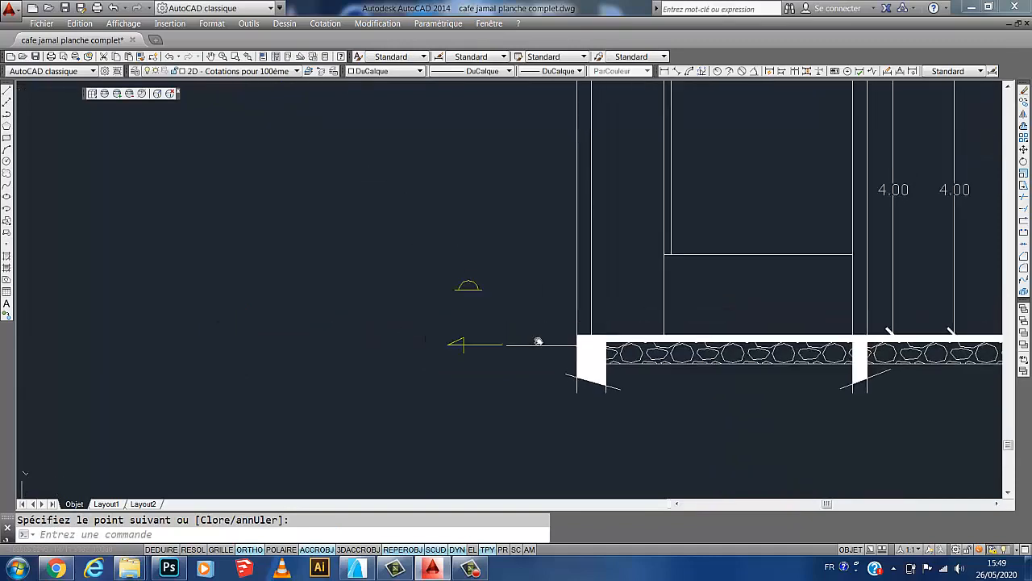
pyautogui.scroll(4, 500, 355)
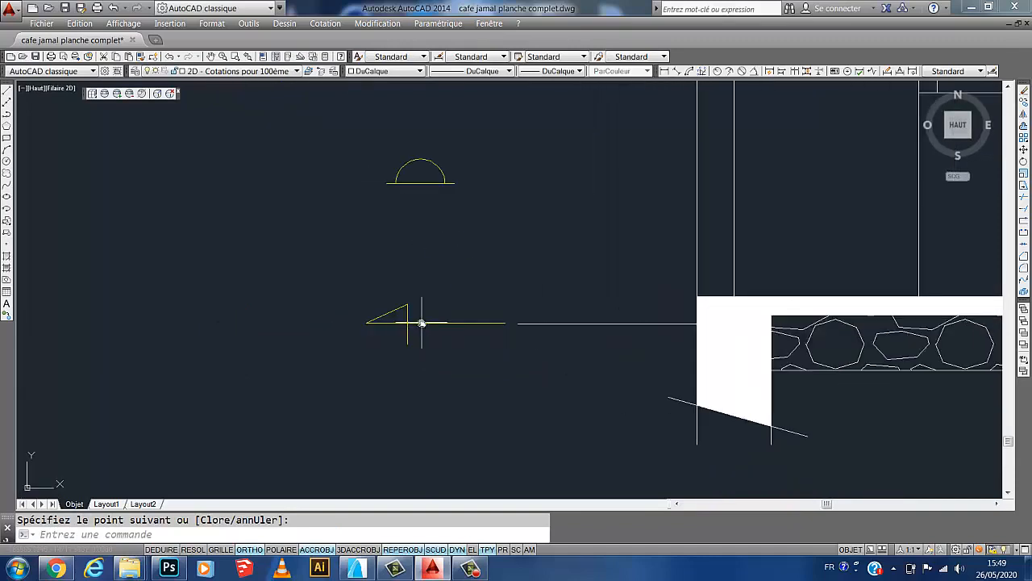
pyautogui.press('Escape')
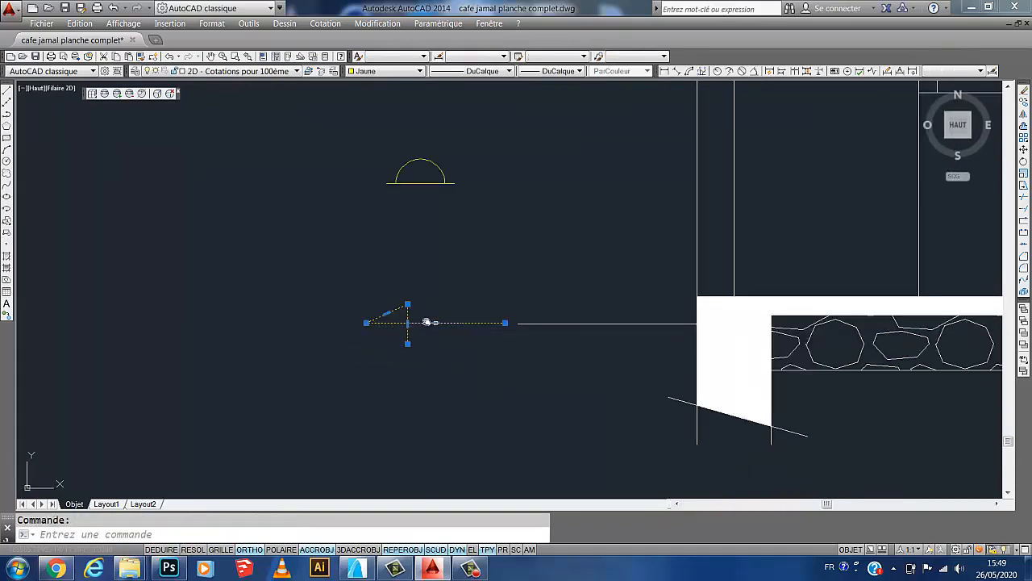
pyautogui.click(1024, 150)
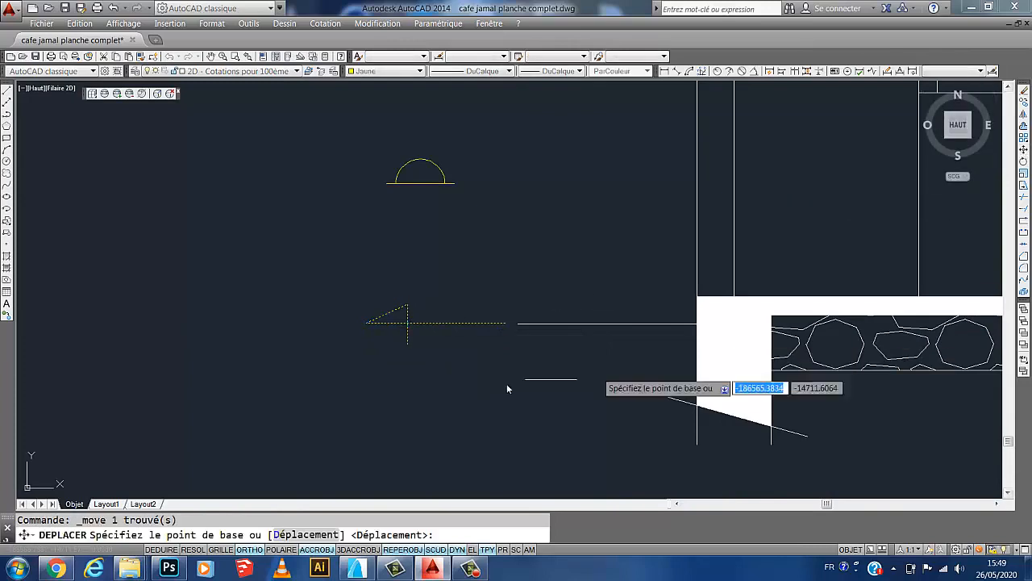
pyautogui.click(407, 342)
pyautogui.click(542, 323)
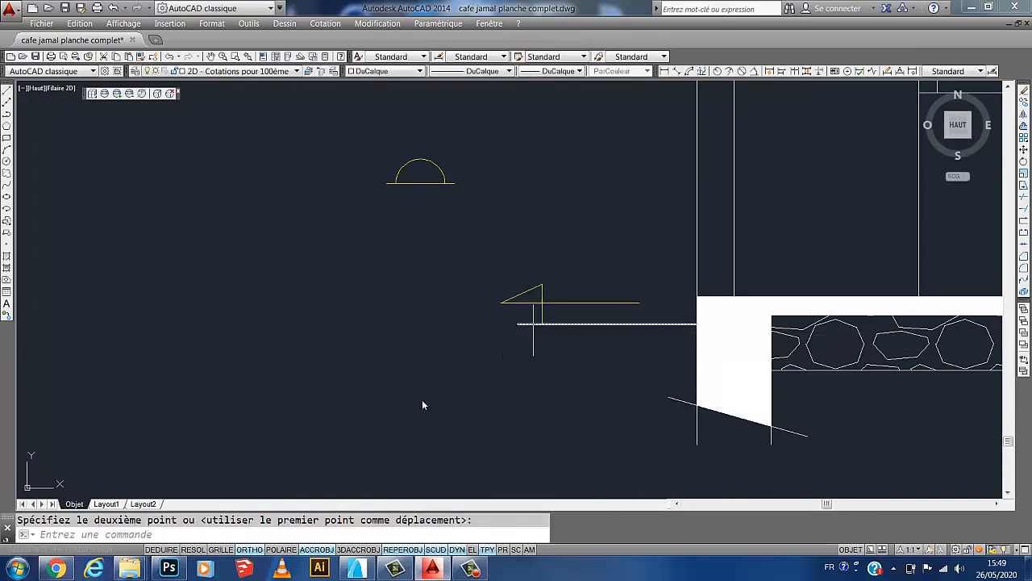
# Define a multiline text box beside the marker's vertical stem, over its horizontal line.
pyautogui.scroll(4, 604, 303)
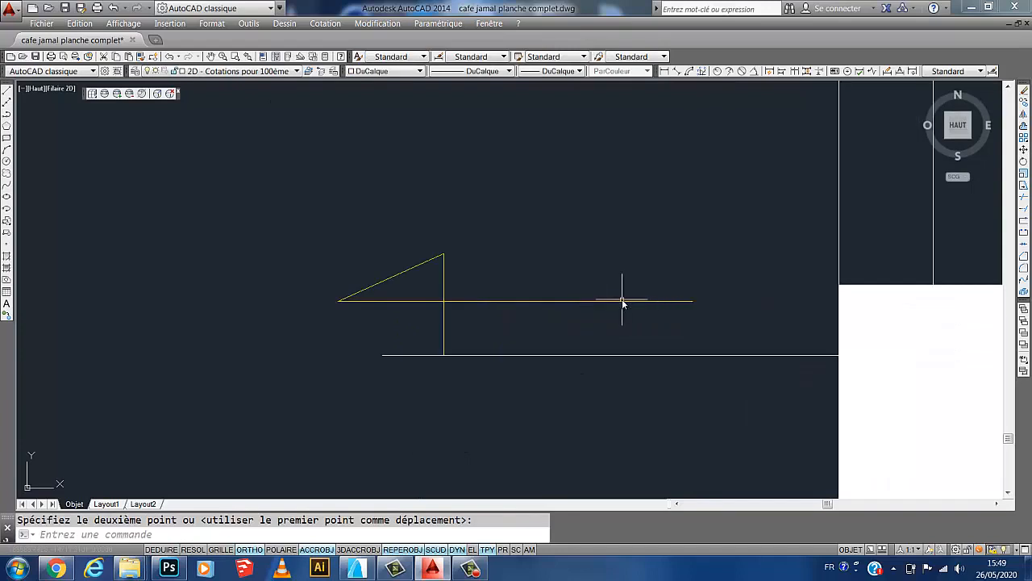
pyautogui.scroll(-5, 622, 303)
pyautogui.moveTo(621, 304); pyautogui.dragTo(606, 369, button='middle')
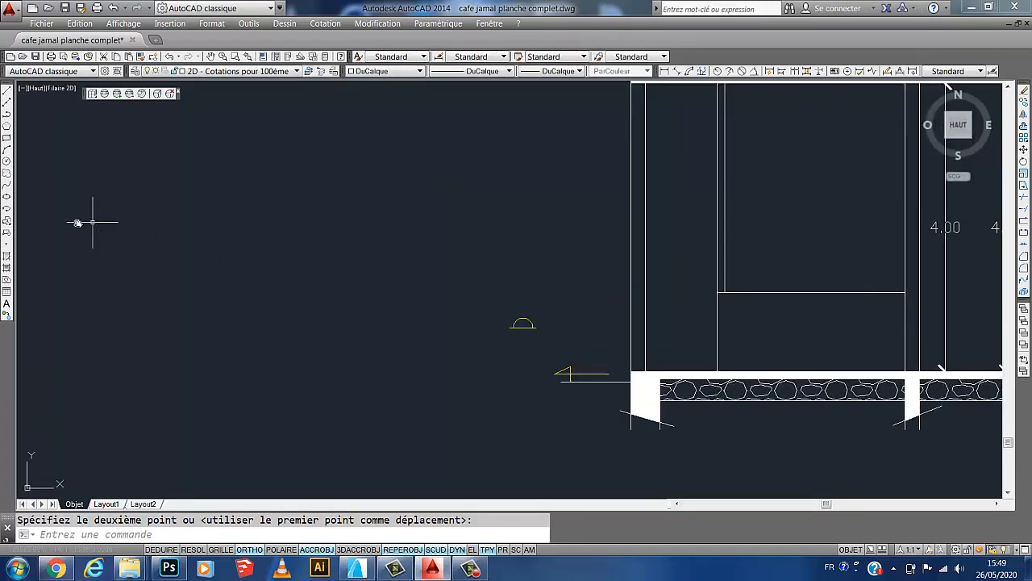
pyautogui.click(8, 304)
pyautogui.scroll(6, 618, 387)
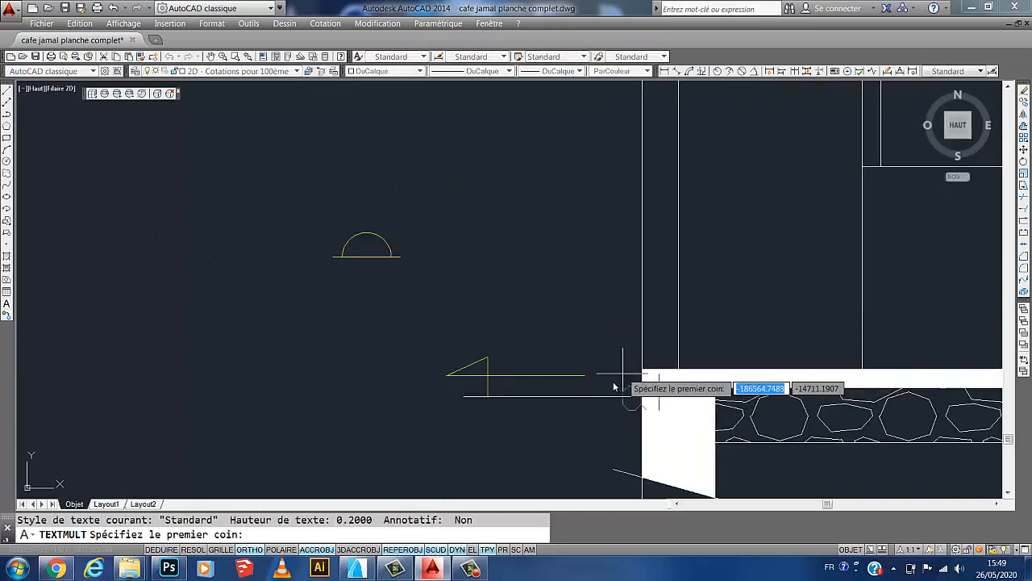
pyautogui.click(336, 292)
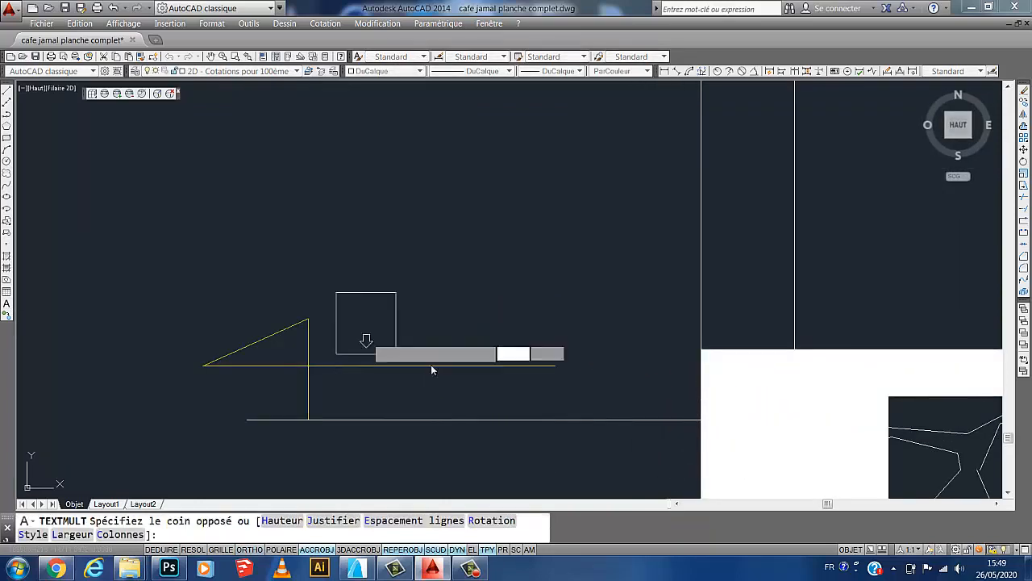
pyautogui.click(613, 368)
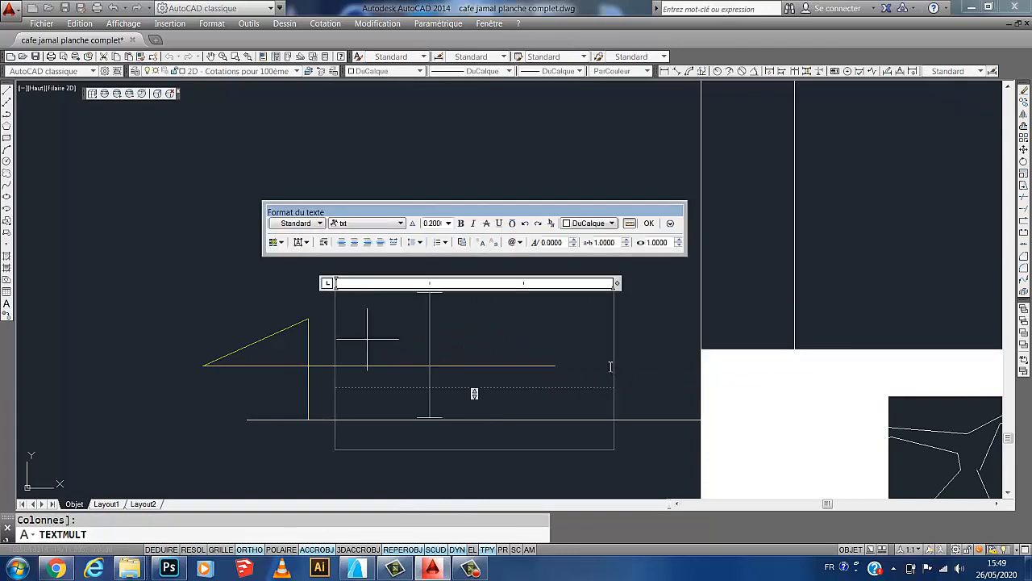
pyautogui.write('0.00')
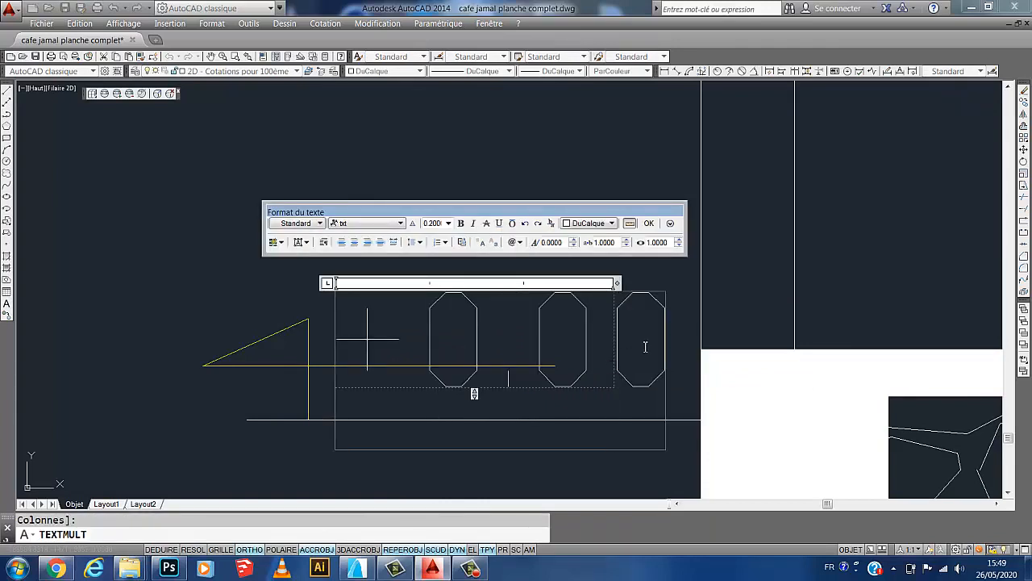
pyautogui.press('BackSpace')
pyautogui.press('BackSpace')
pyautogui.press('BackSpace')
pyautogui.press('BackSpace')
pyautogui.press('BackSpace')
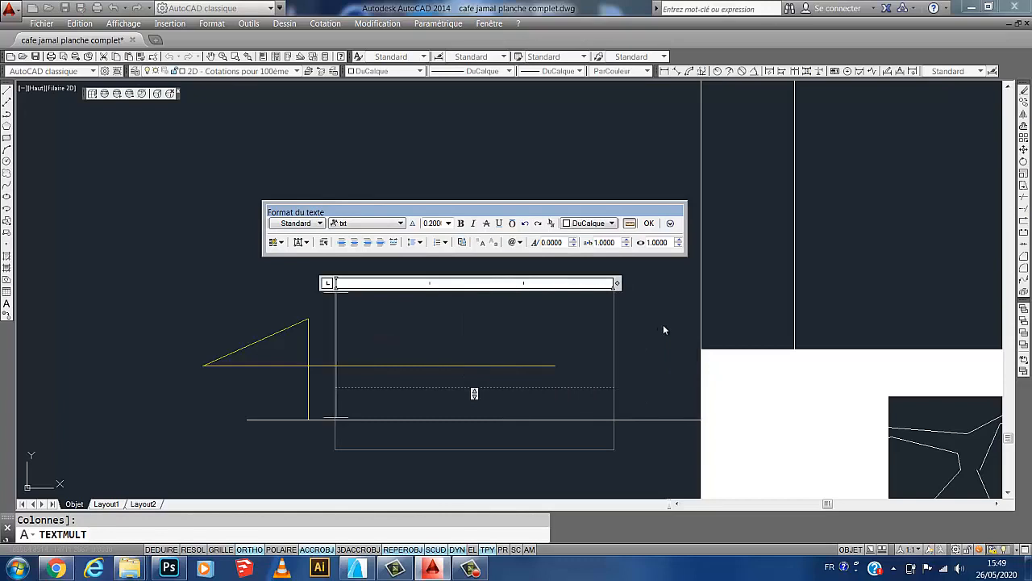
# Set the text font to Verdana with a height of 0.15 and enter the level +0.00.
pyautogui.click(393, 223)
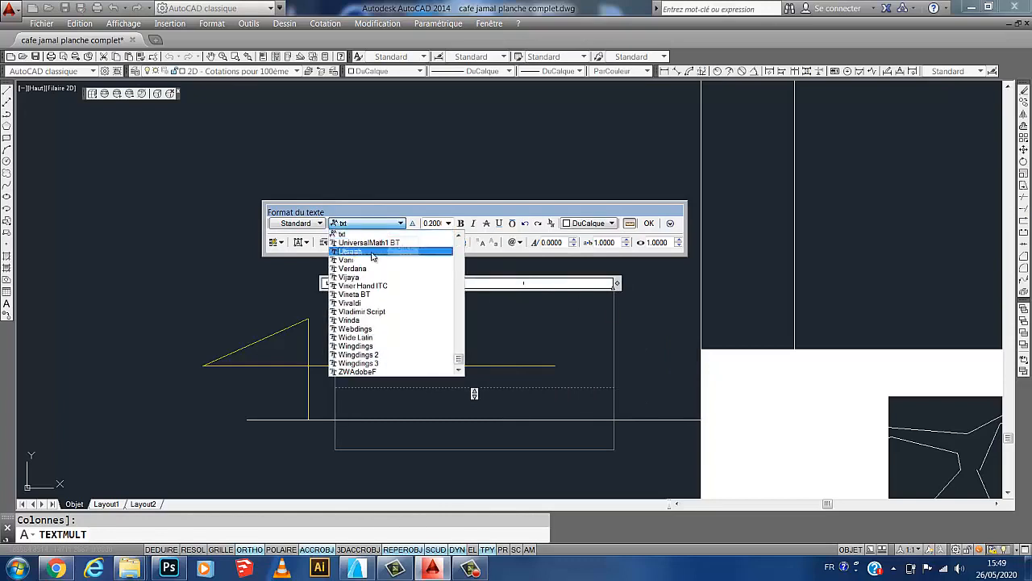
pyautogui.click(354, 268)
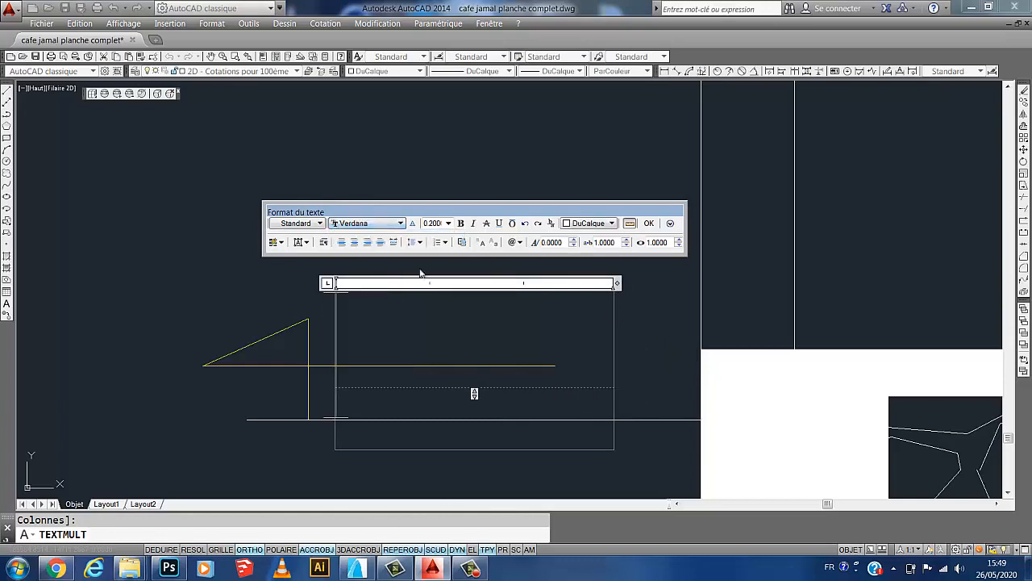
pyautogui.click(439, 225)
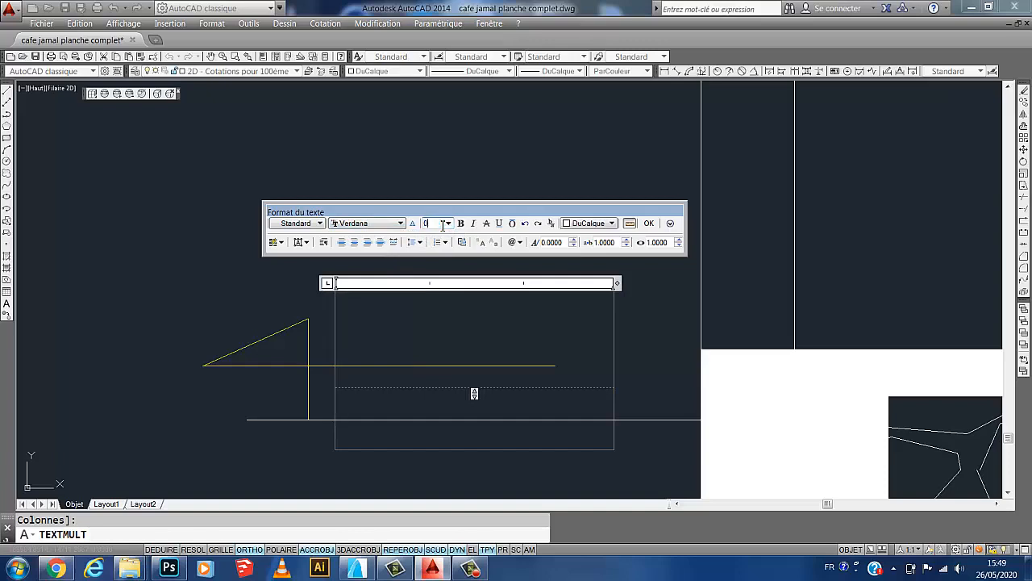
pyautogui.press('Return')
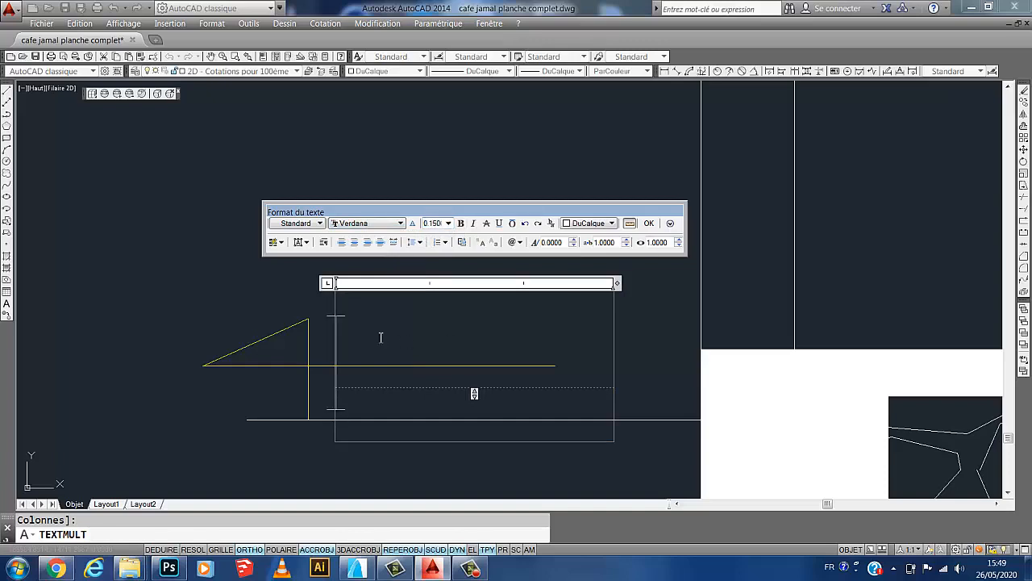
pyautogui.write('0')
pyautogui.press('BackSpace')
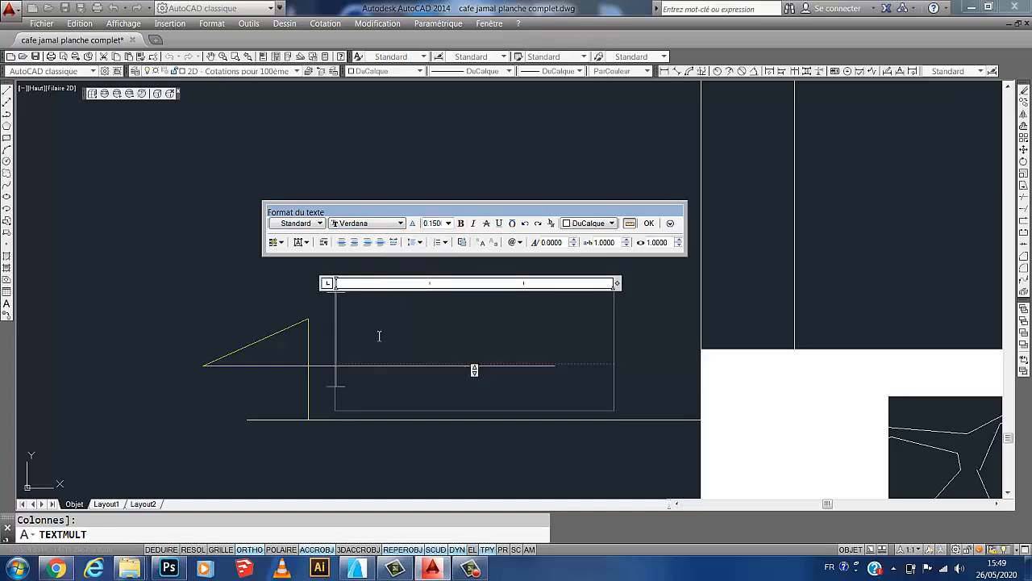
pyautogui.write('+0.00')
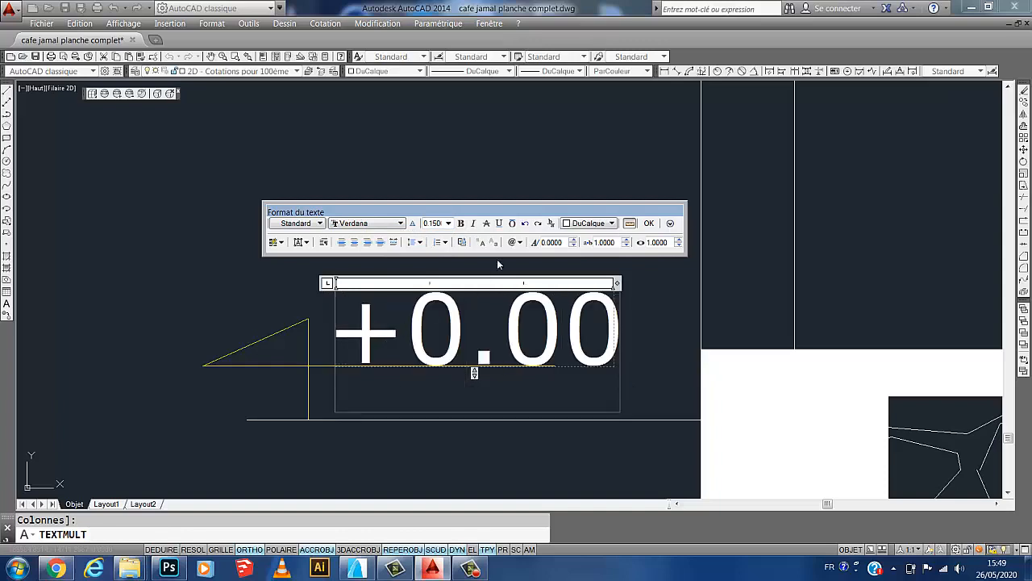
pyautogui.click(649, 223)
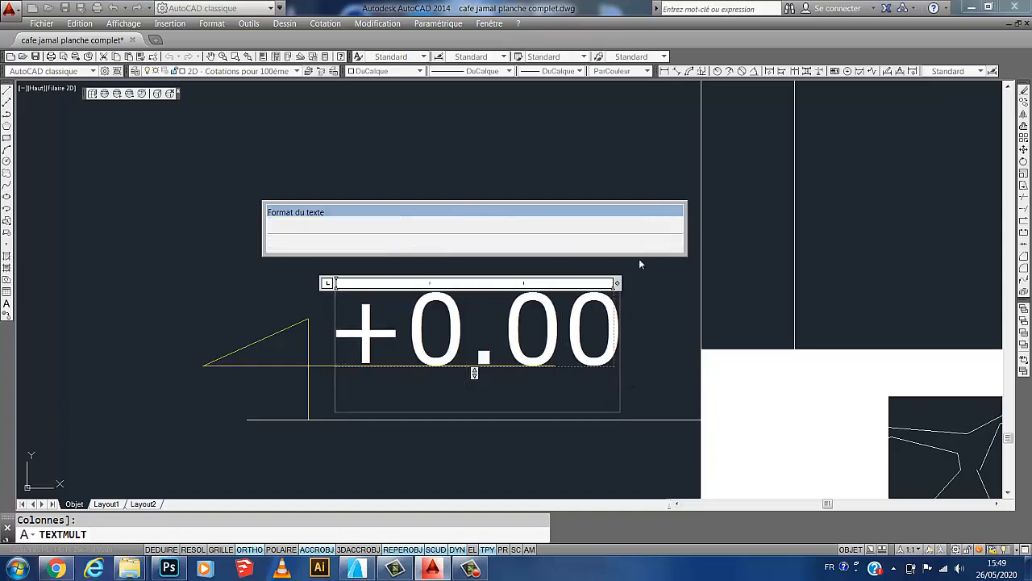
# Move the +0.00 text horizontally closer to the level marker's vertical stem.
pyautogui.click(516, 342)
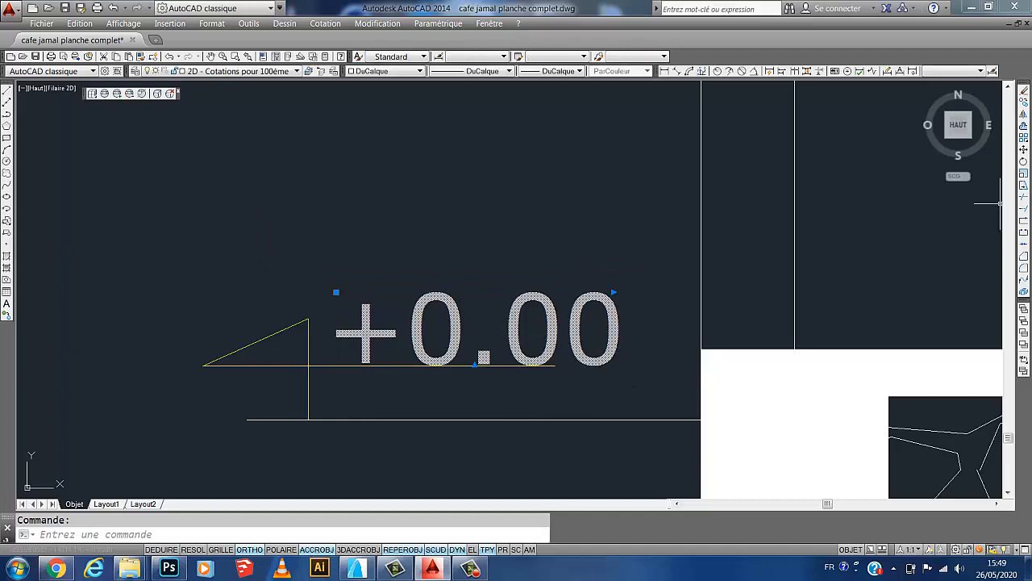
pyautogui.click(1024, 150)
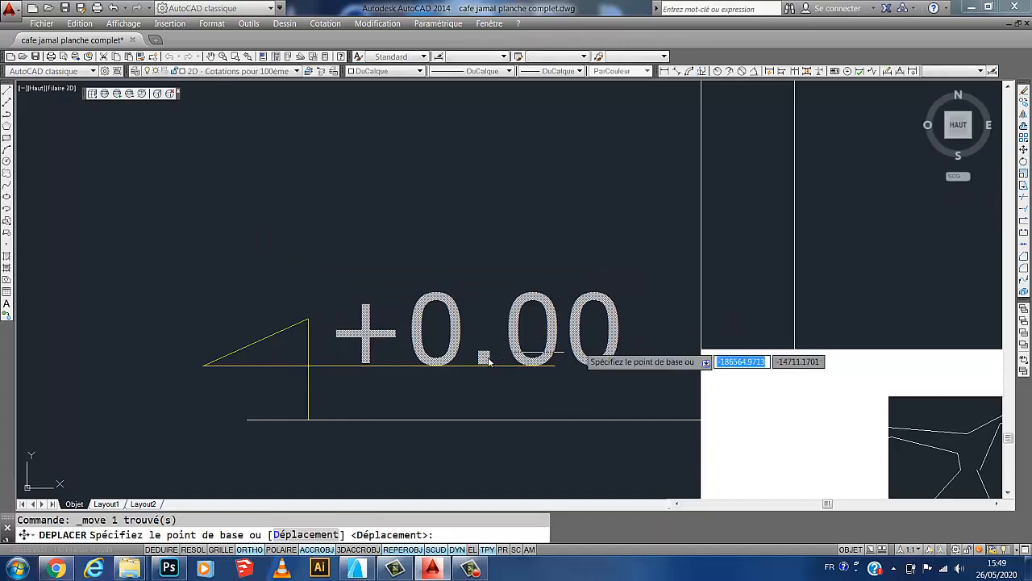
pyautogui.click(339, 338)
pyautogui.click(320, 337)
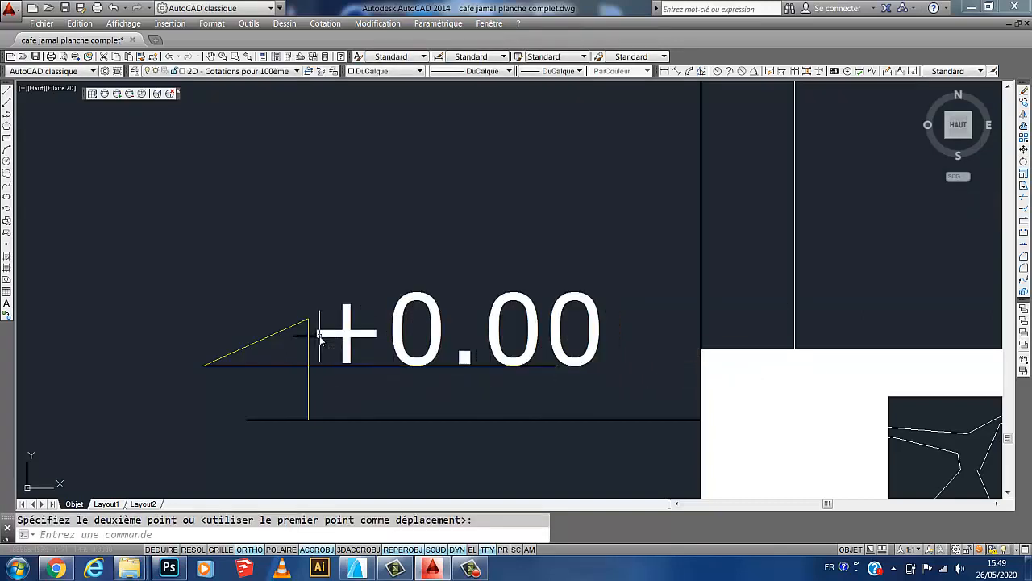
# Stretch the free end of the marker's horizontal line to just past the end of the +0.00 text.
pyautogui.click(555, 368)
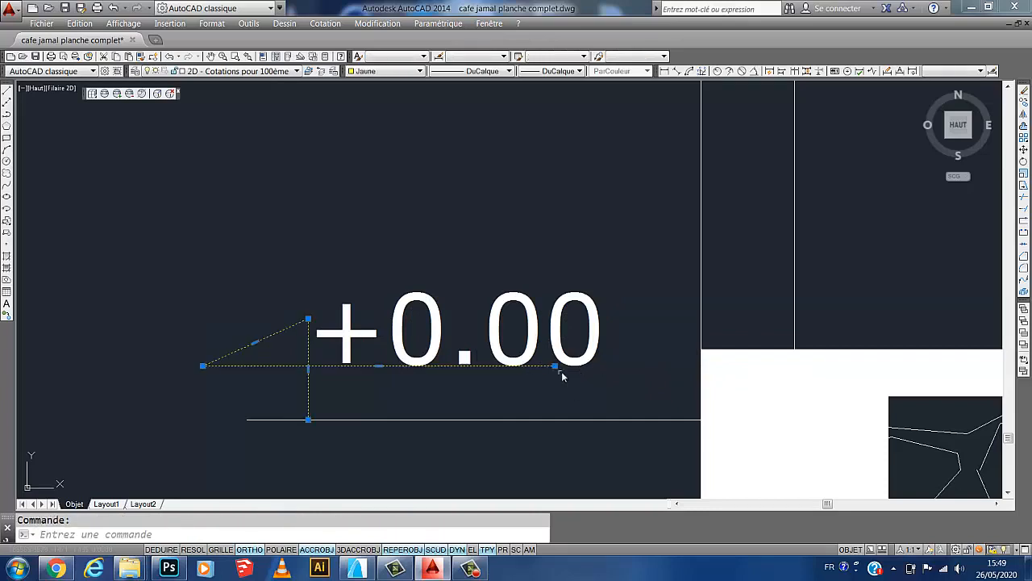
pyautogui.click(556, 366)
pyautogui.click(619, 365)
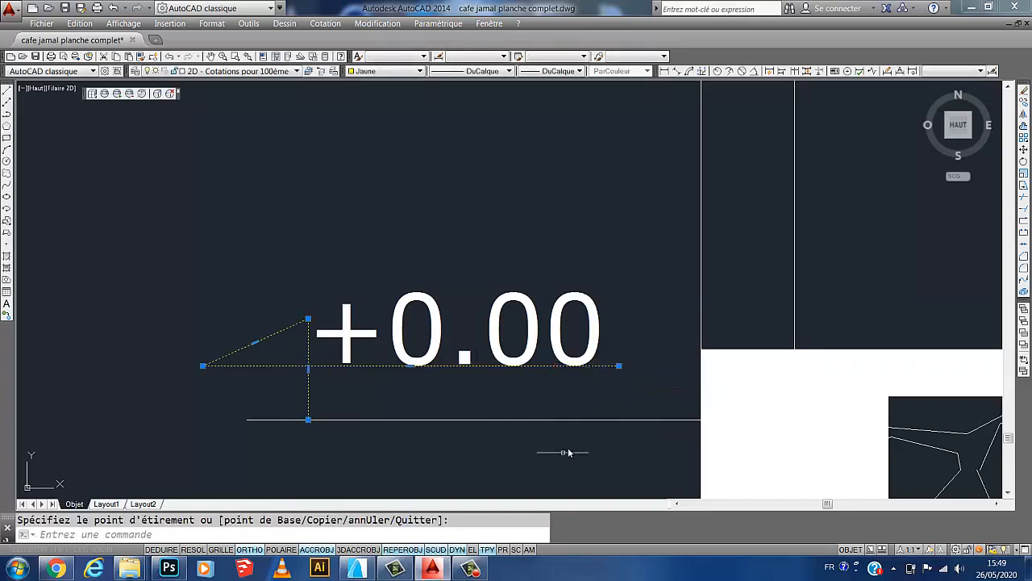
pyautogui.press('Escape')
# Copy the exterior level marker with its +0.00 text onto the top of the interior ground floor slab, just inside the façade wall.
pyautogui.scroll(-5, 570, 342)
pyautogui.scroll(2, 581, 365)
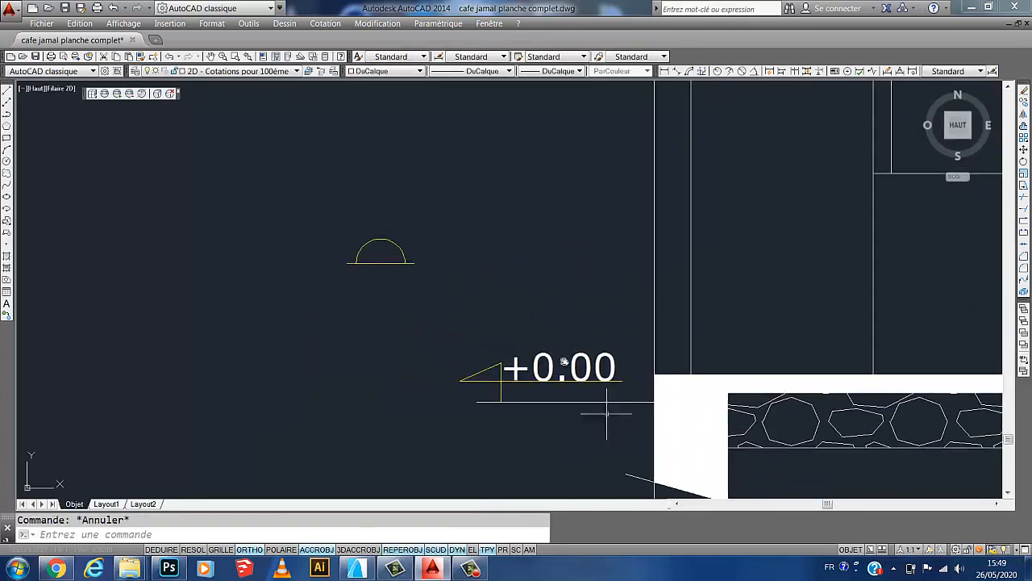
pyautogui.scroll(-2, 578, 387)
pyautogui.scroll(5, 539, 387)
pyautogui.click(579, 291)
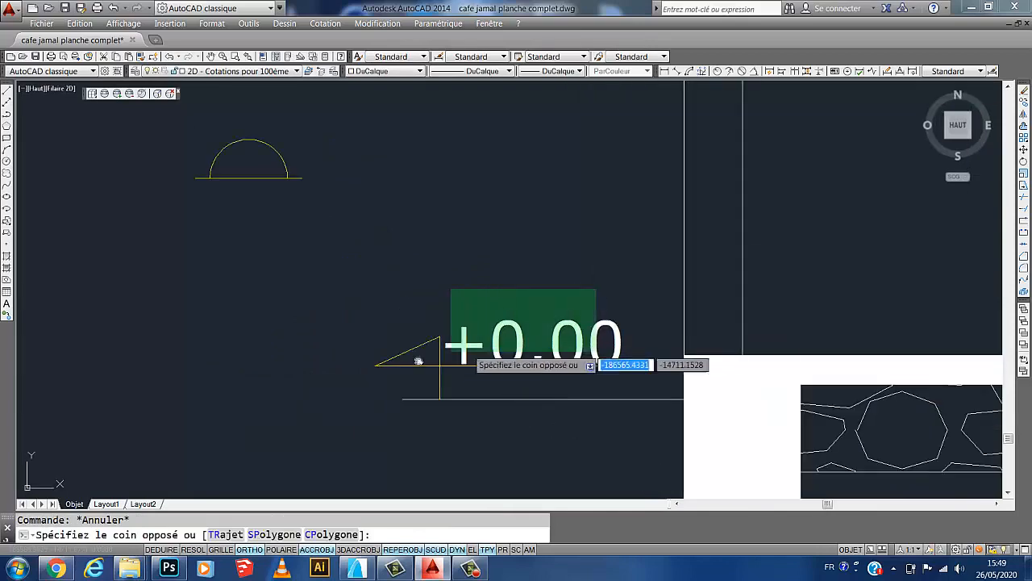
pyautogui.click(379, 370)
pyautogui.scroll(-1, 379, 369)
pyautogui.scroll(1, 897, 218)
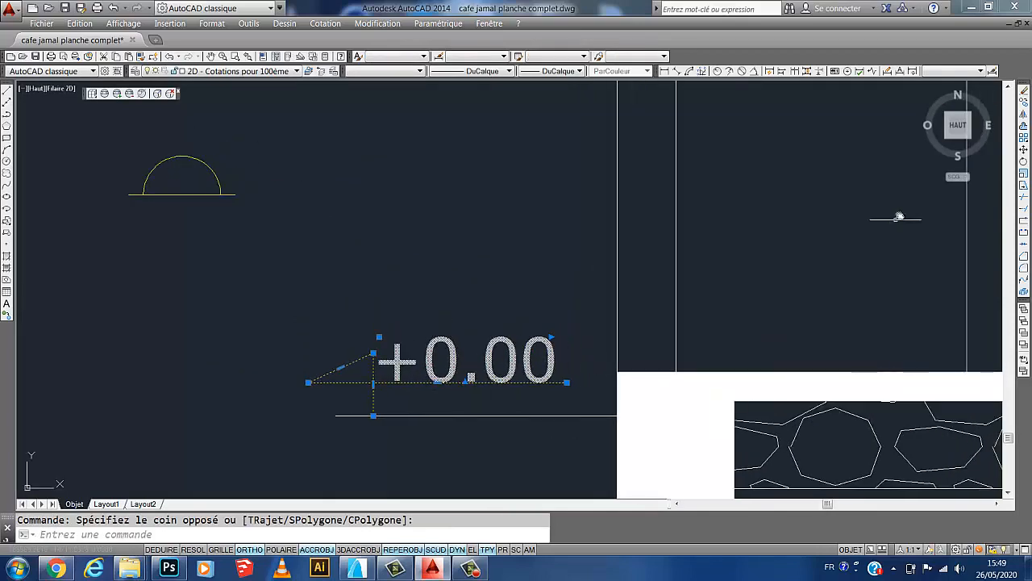
pyautogui.click(1025, 103)
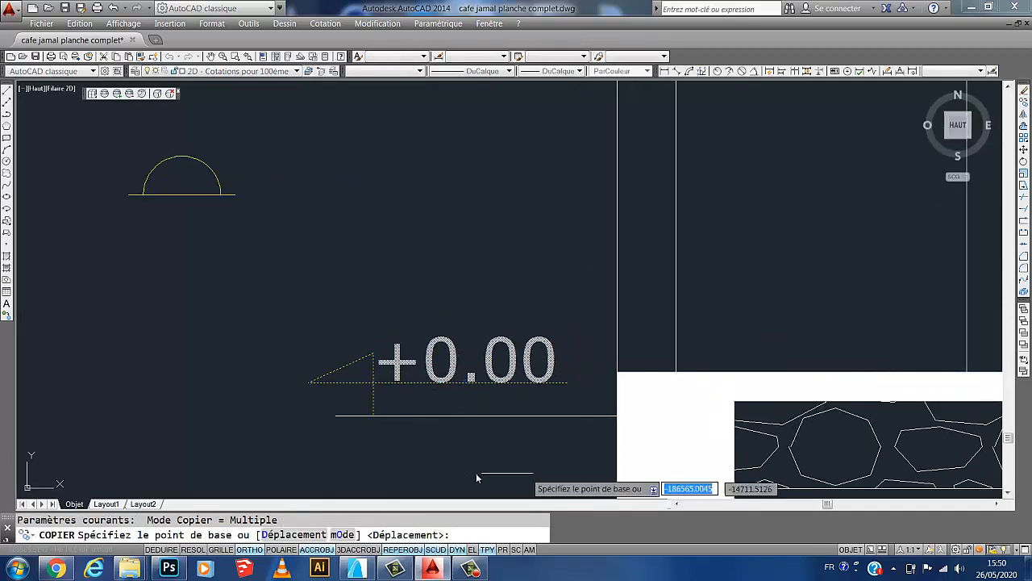
pyautogui.click(373, 416)
pyautogui.moveTo(703, 422)
pyautogui.mouseDown(button='middle')
pyautogui.moveTo(677, 484)
pyautogui.moveTo(559, 457)
pyautogui.mouseUp(button='middle')
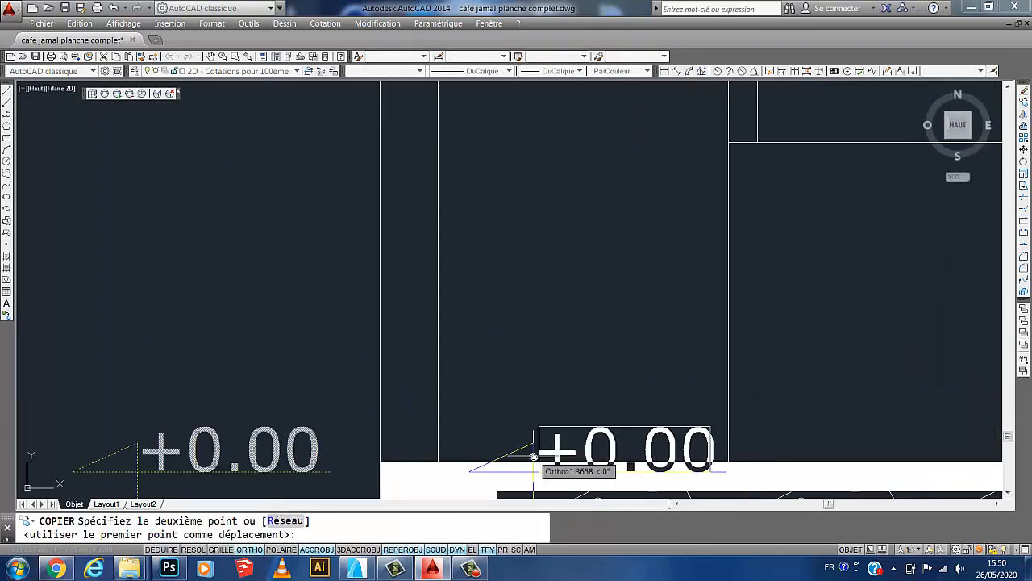
pyautogui.press('F8')
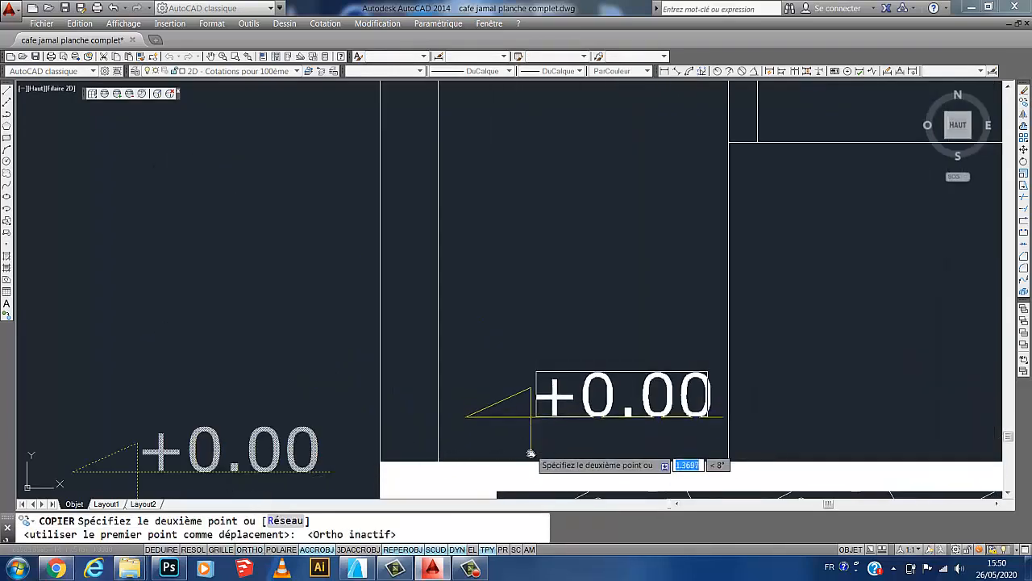
pyautogui.click(540, 452)
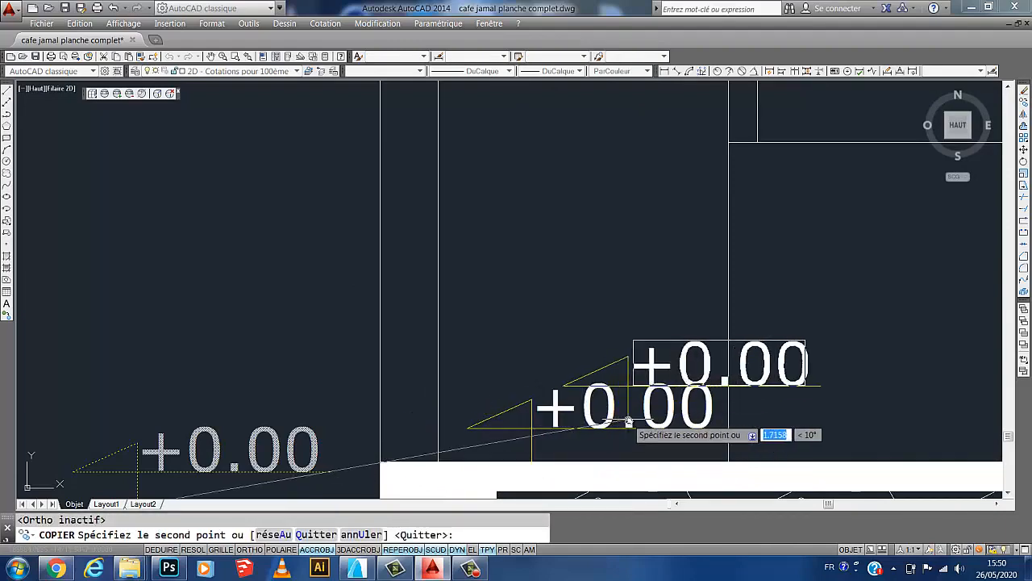
pyautogui.press('Escape')
# Change the text of the interior ground floor level marker to +0.15.
pyautogui.scroll(-4, 564, 419)
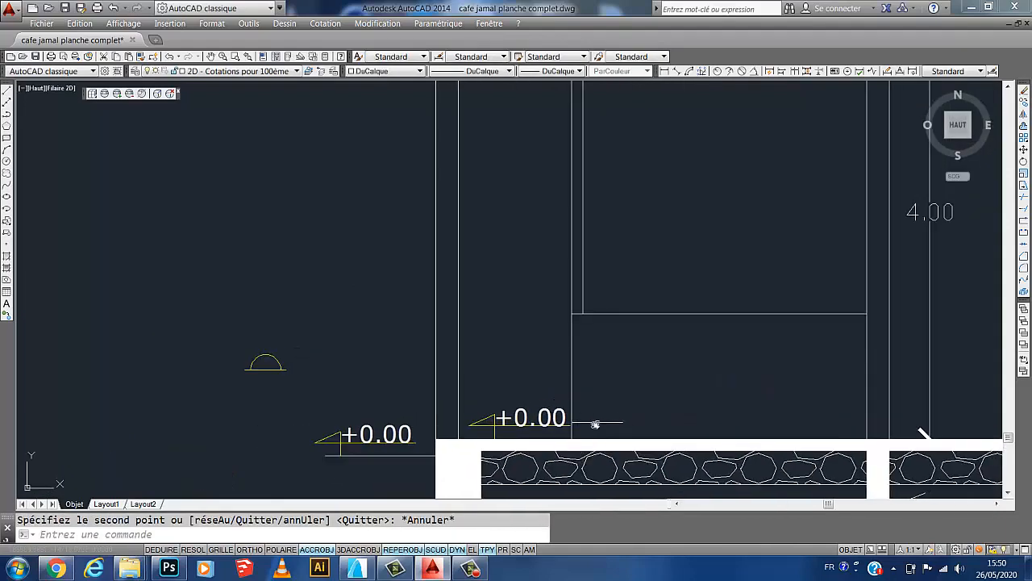
pyautogui.scroll(6, 596, 424)
pyautogui.click(526, 352)
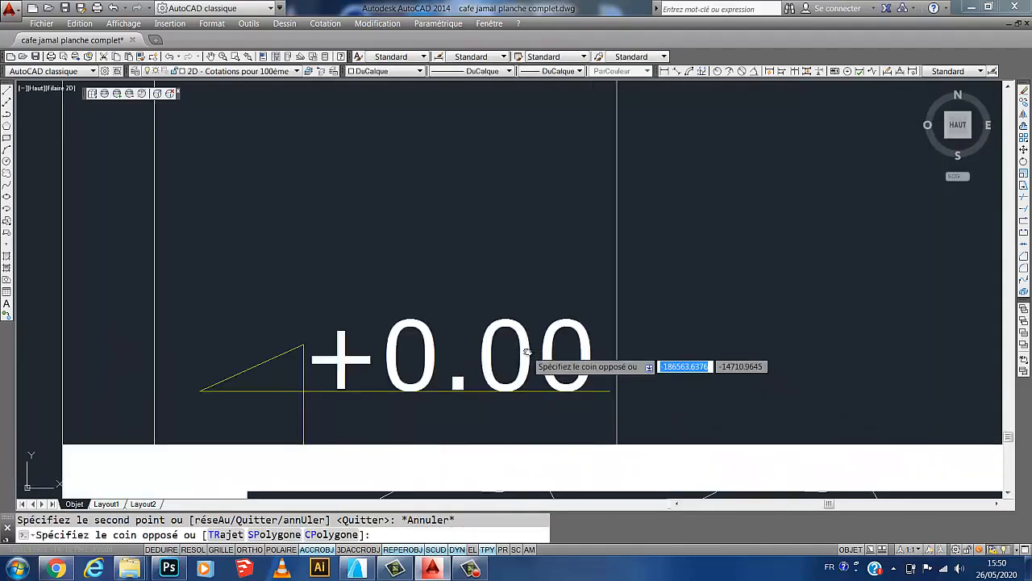
pyautogui.click(516, 319)
pyautogui.doubleClick(516, 319)
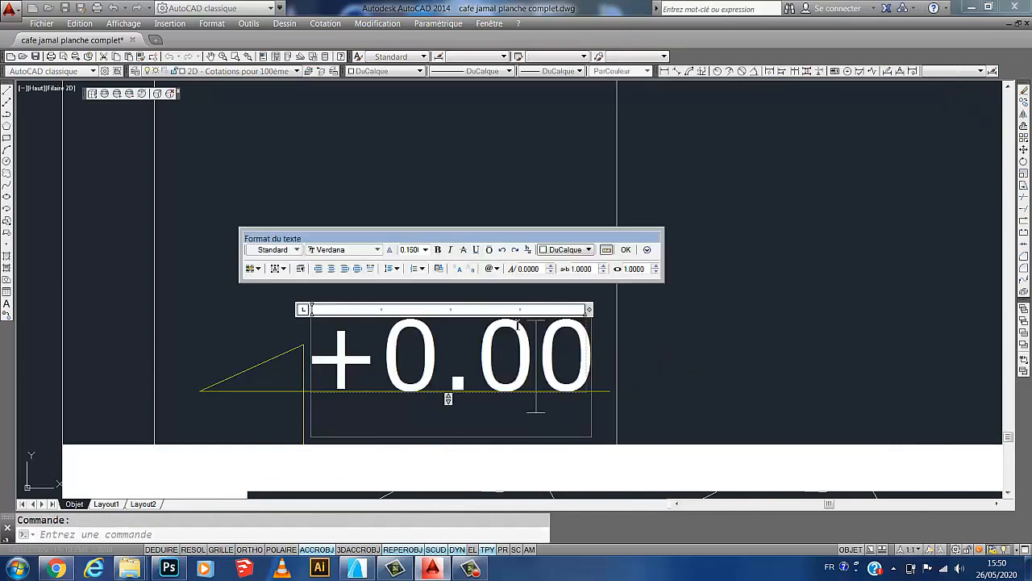
pyautogui.press('Right')
pyautogui.hotkey('shift', 'Left')
pyautogui.hotkey('shift', 'Left')
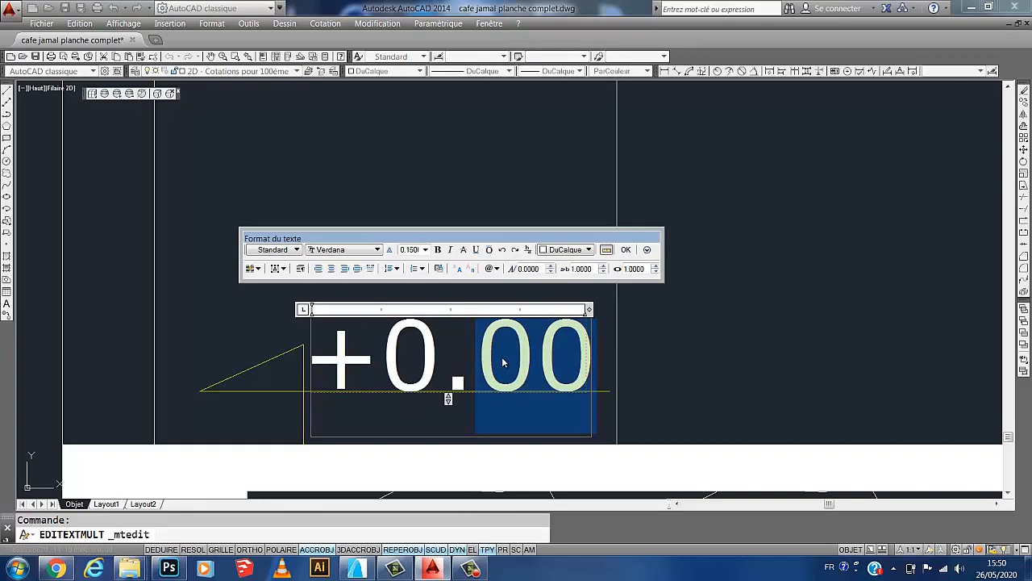
pyautogui.write('15')
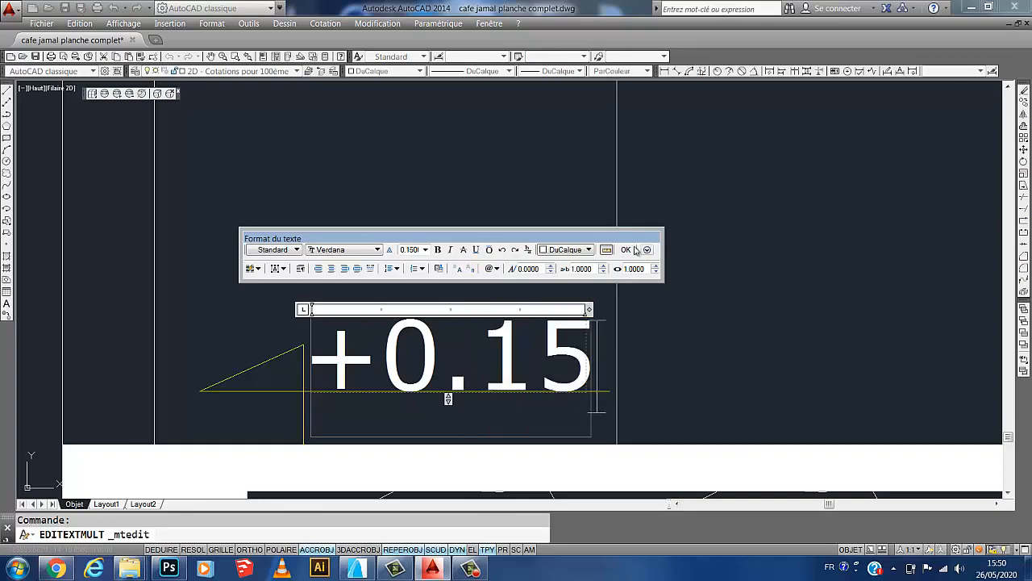
pyautogui.click(634, 250)
# Copy the +0.15 level marker and its text vertically onto the top of the first floor slab.
pyautogui.scroll(-5, 619, 346)
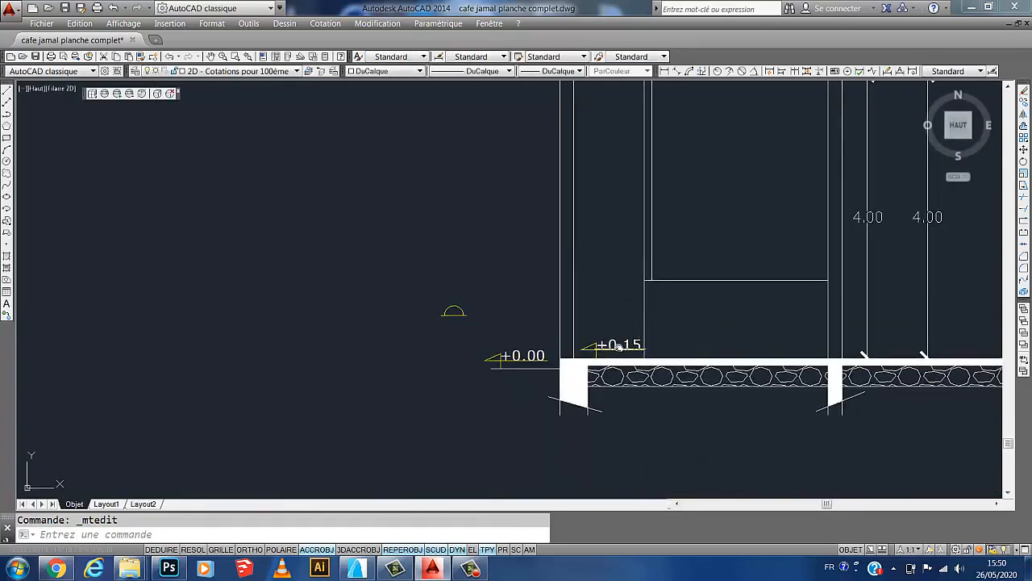
pyautogui.scroll(4, 620, 345)
pyautogui.click(623, 307)
pyautogui.click(565, 361)
pyautogui.scroll(-4, 564, 361)
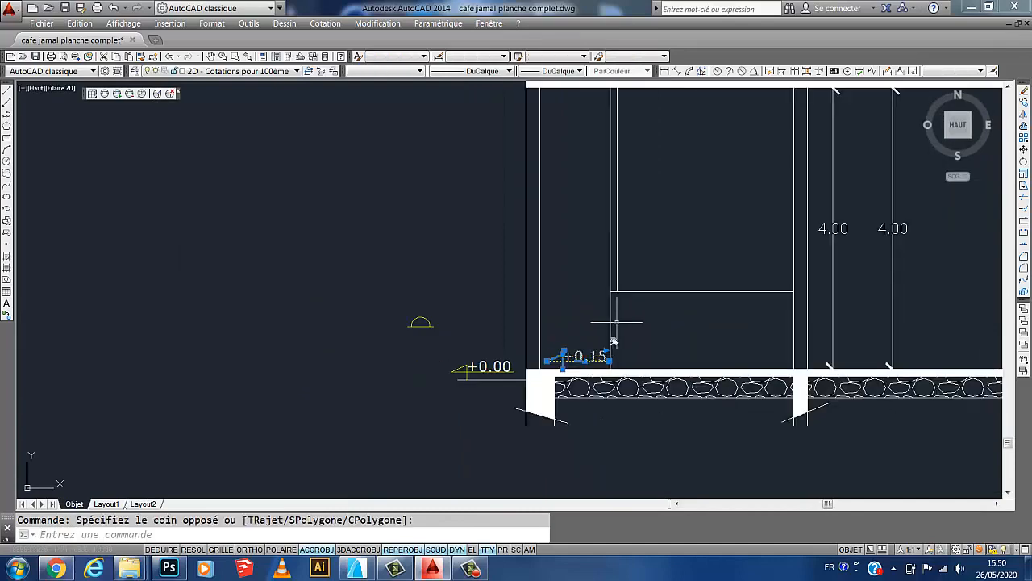
pyautogui.moveTo(616, 322); pyautogui.dragTo(575, 413, button='middle')
pyautogui.click(1024, 110)
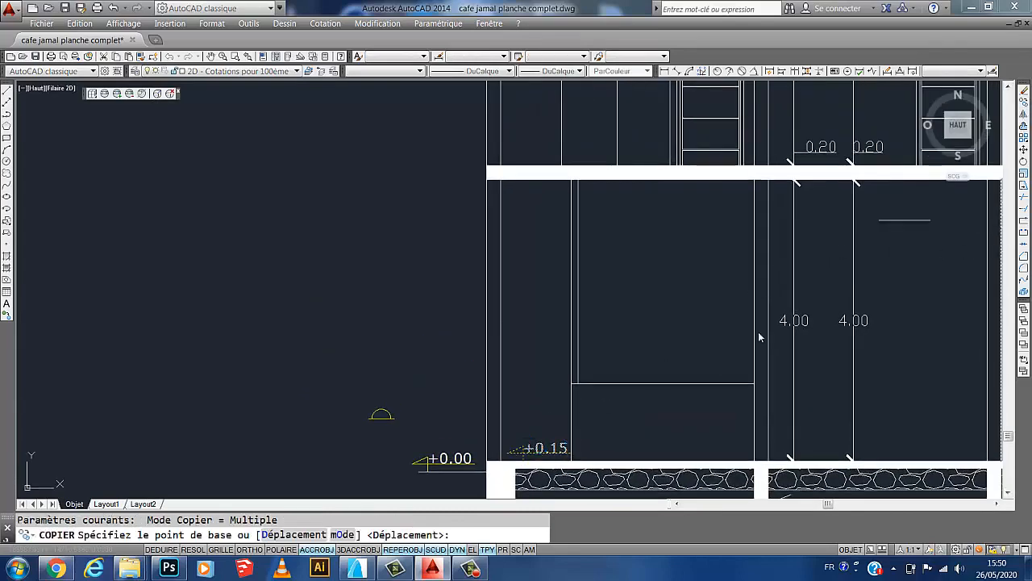
pyautogui.scroll(2, 518, 462)
pyautogui.click(517, 460)
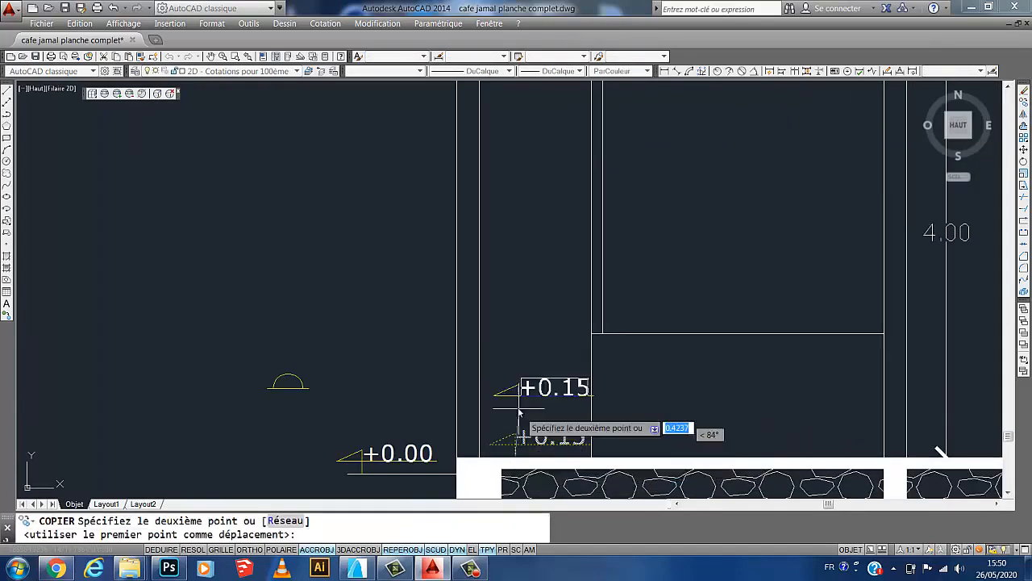
pyautogui.scroll(-2, 521, 342)
pyautogui.moveTo(521, 335); pyautogui.dragTo(524, 514, button='middle')
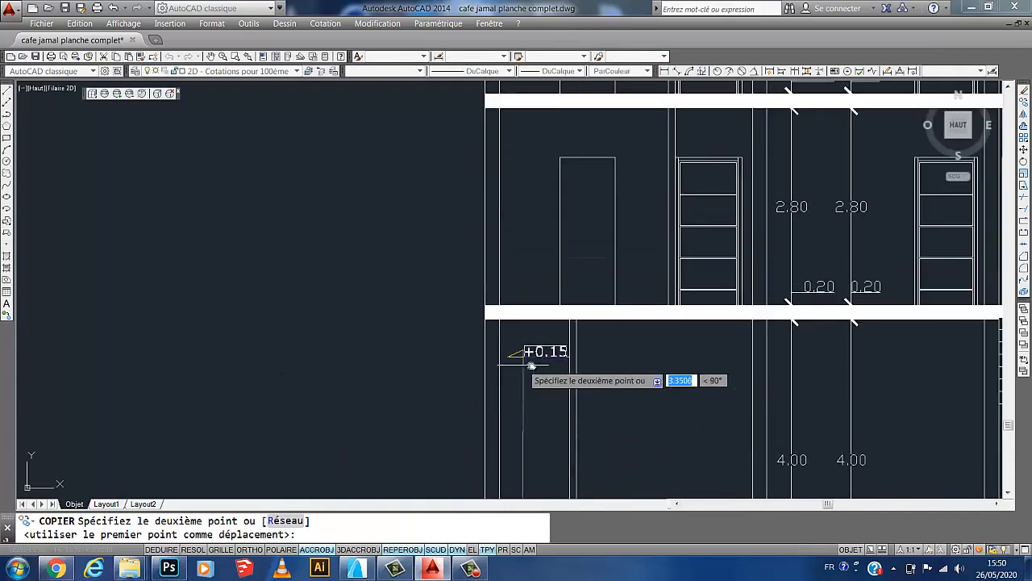
pyautogui.press('F8')
pyautogui.scroll(5, 525, 347)
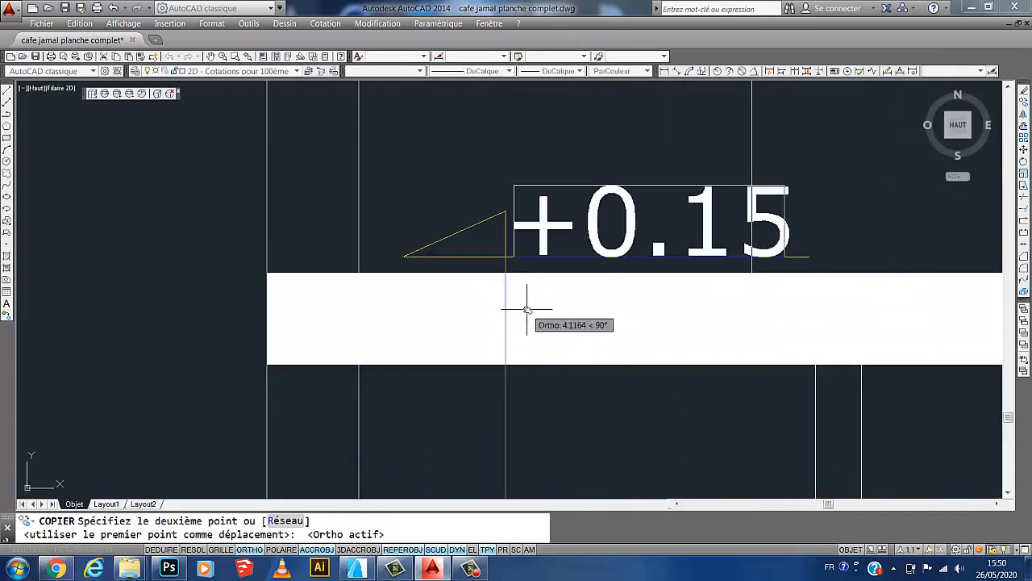
pyautogui.click(506, 273)
# Place further vertically aligned copies of the +0.15 marker on the second floor slab, the roof slab and the parapet top.
pyautogui.scroll(-5, 534, 322)
pyautogui.moveTo(553, 379); pyautogui.dragTo(564, 268, button='middle')
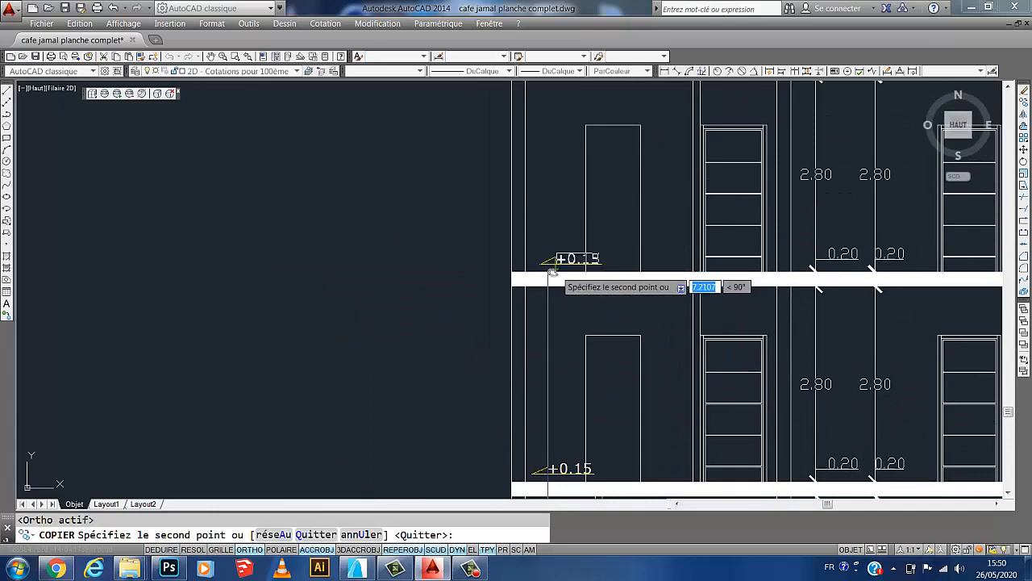
pyautogui.click(564, 268)
pyautogui.moveTo(564, 185); pyautogui.dragTo(577, 383, button='middle')
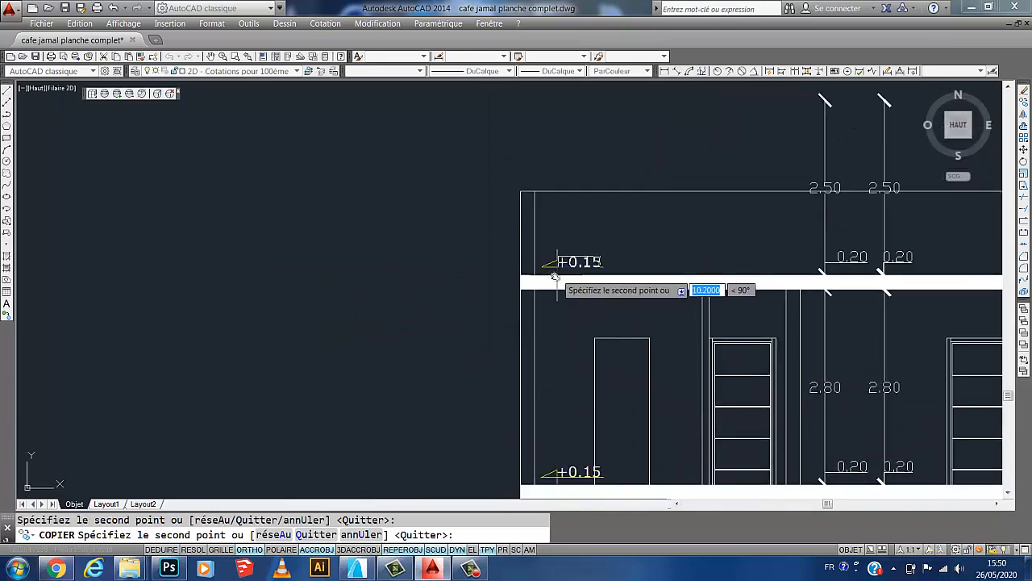
pyautogui.click(564, 266)
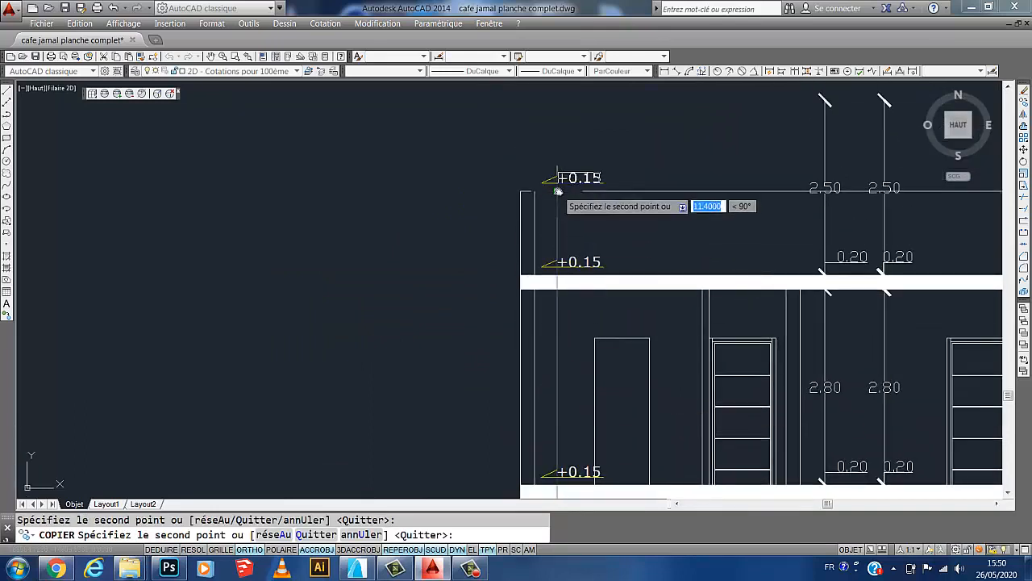
pyautogui.press('Escape')
# Change the text of the first floor level marker to +4.35.
pyautogui.scroll(-5, 665, 276)
pyautogui.moveTo(664, 276); pyautogui.dragTo(664, 242, button='middle')
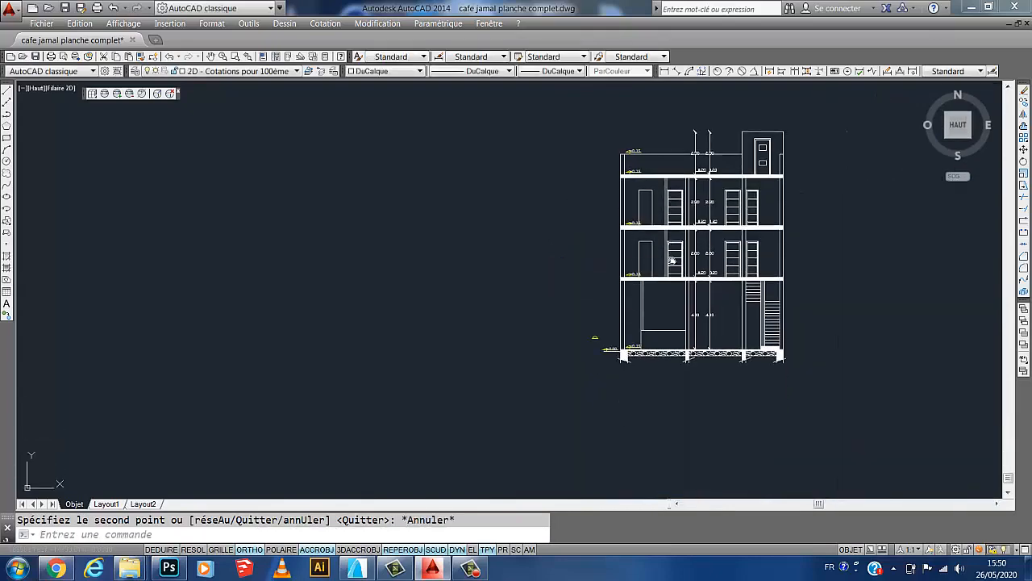
pyautogui.scroll(4, 645, 288)
pyautogui.scroll(3, 612, 241)
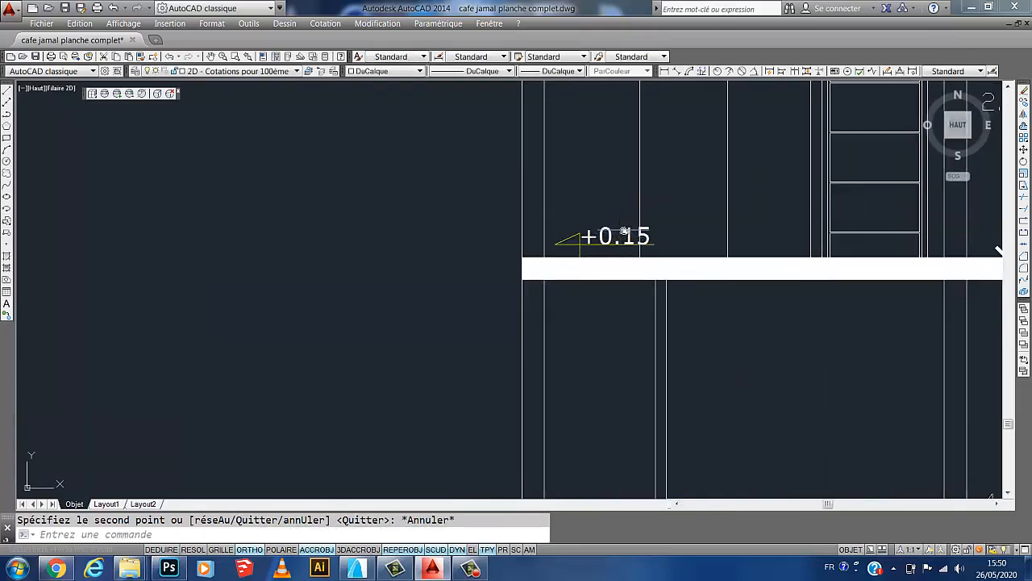
pyautogui.scroll(-3, 619, 227)
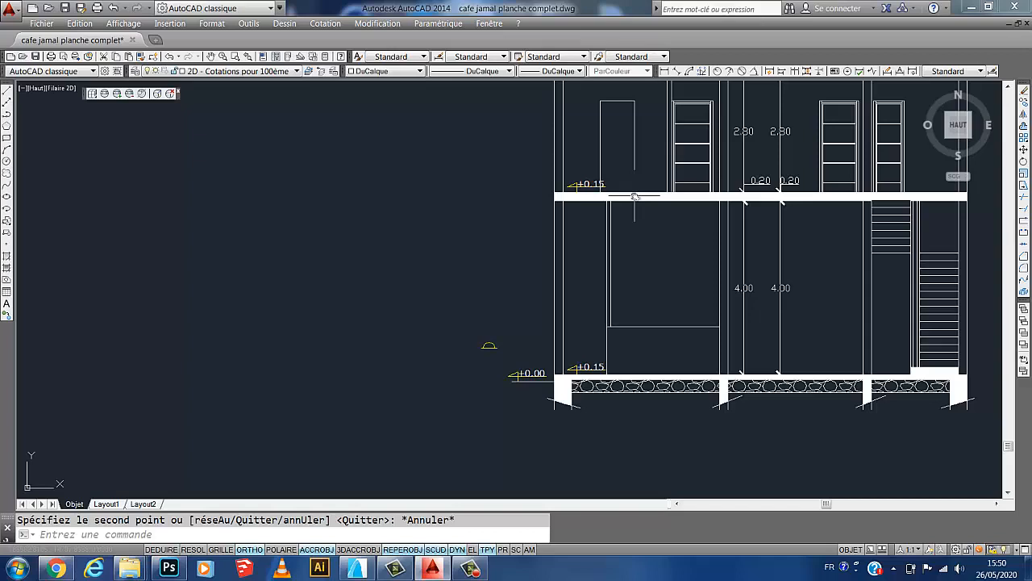
pyautogui.scroll(5, 586, 155)
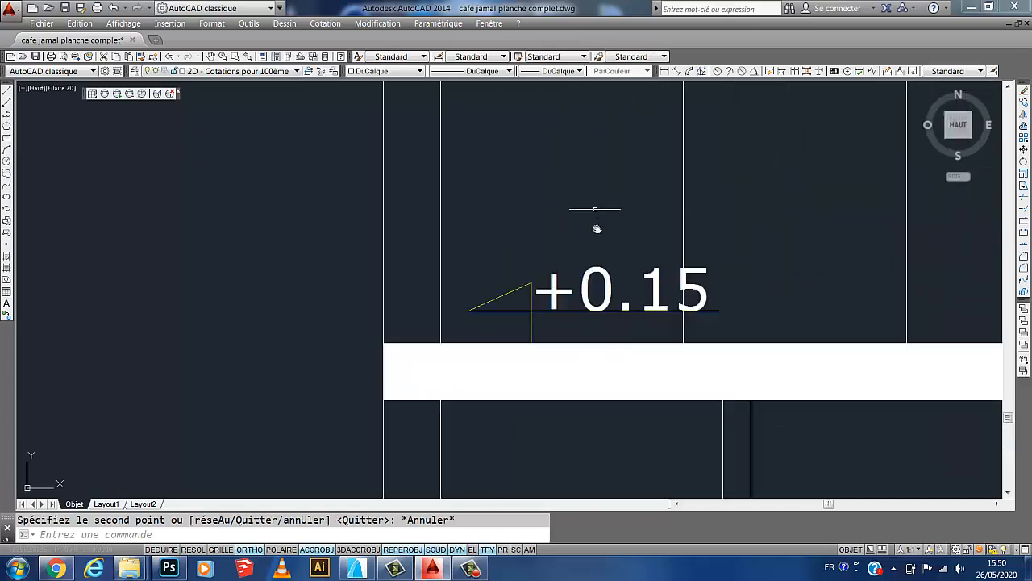
pyautogui.doubleClick(601, 275)
pyautogui.moveTo(709, 290); pyautogui.dragTo(583, 293)
pyautogui.write('4.35')
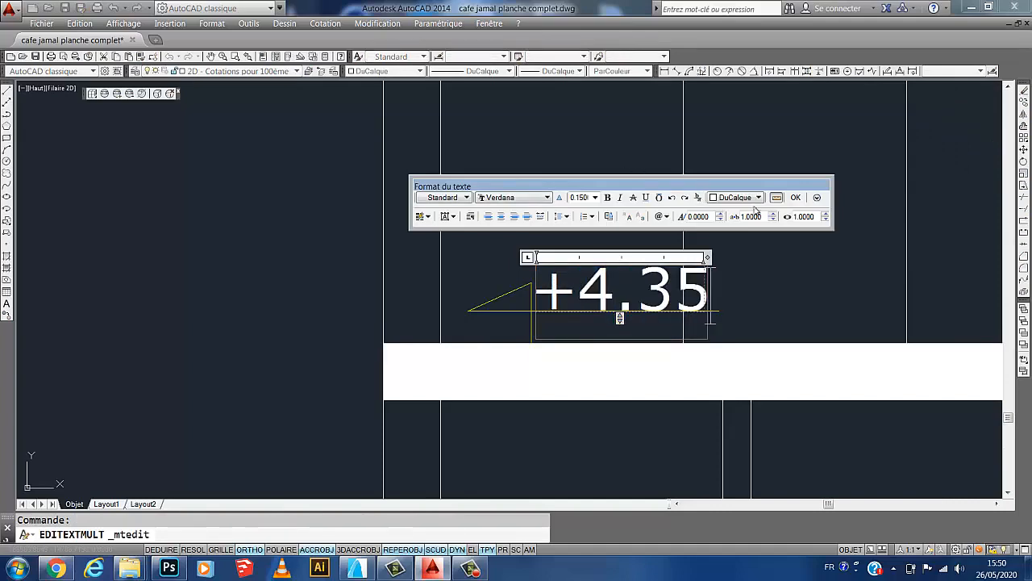
pyautogui.click(795, 197)
pyautogui.scroll(-3, 609, 230)
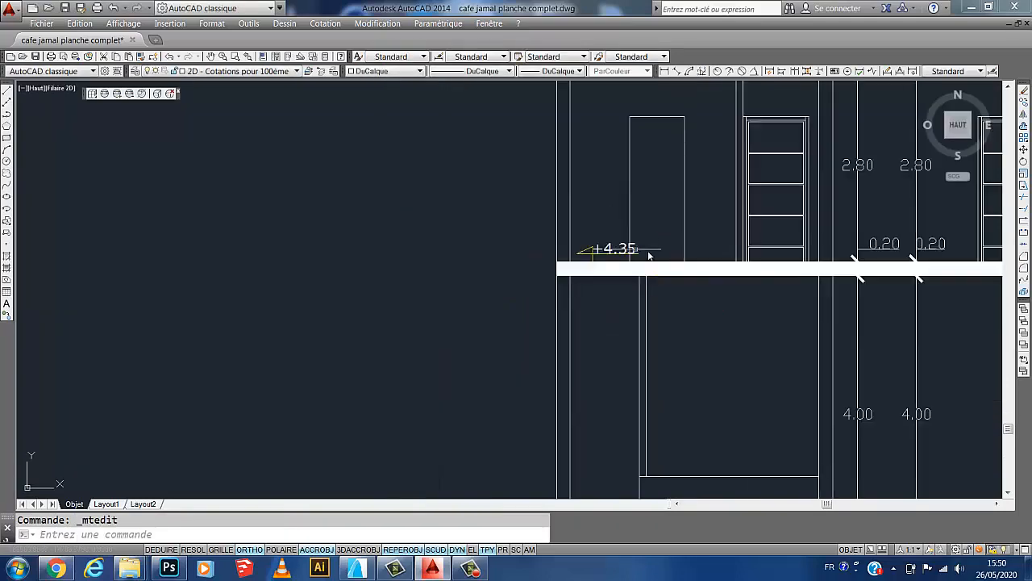
pyautogui.moveTo(597, 205); pyautogui.dragTo(585, 320, button='middle')
pyautogui.scroll(4, 559, 195)
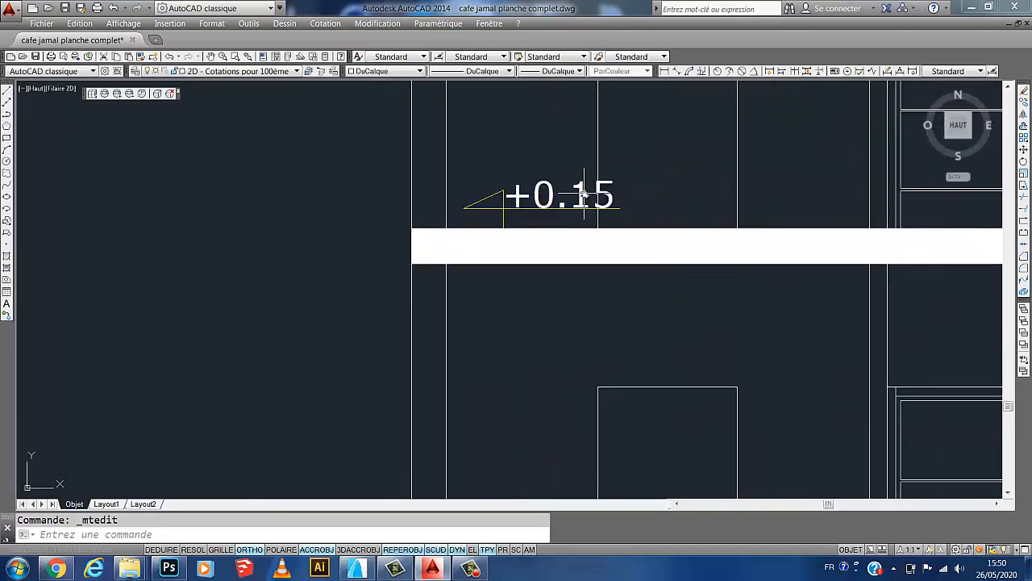
pyautogui.doubleClick(583, 194)
pyautogui.moveTo(614, 200); pyautogui.dragTo(543, 205)
pyautogui.click(427, 167)
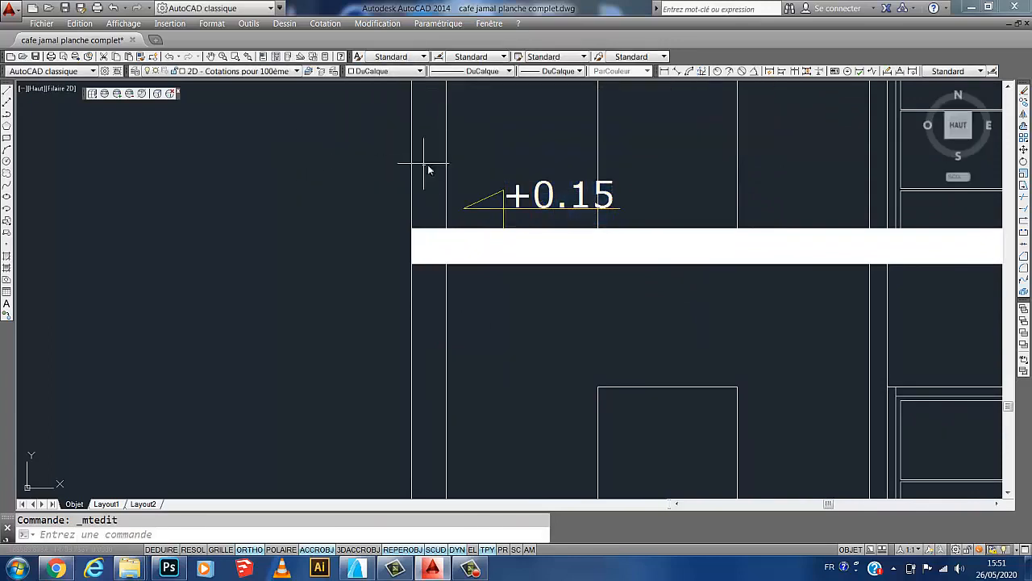
# Change the text of the second floor level marker to +7.35.
pyautogui.scroll(-3, 427, 166)
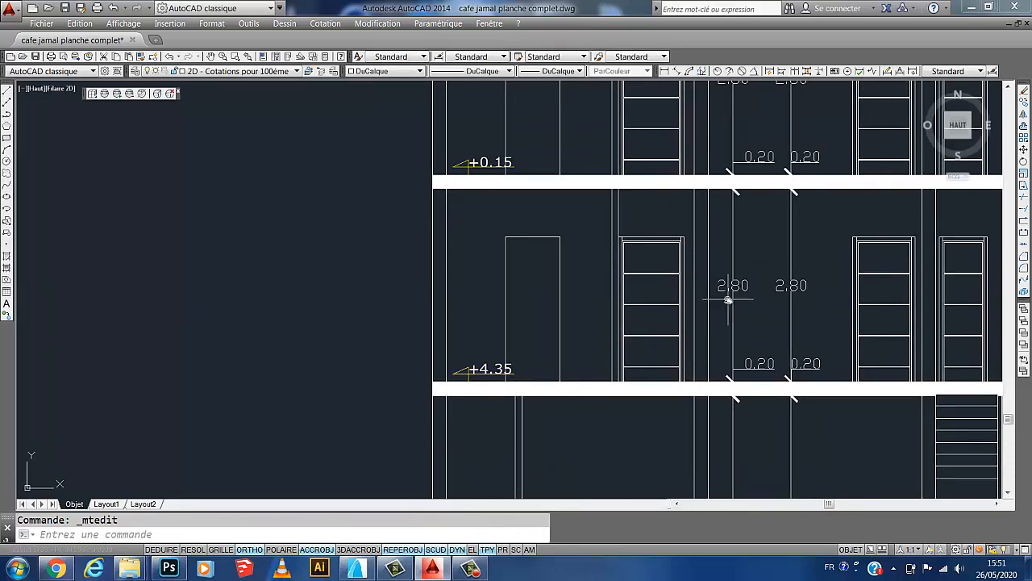
pyautogui.scroll(4, 513, 183)
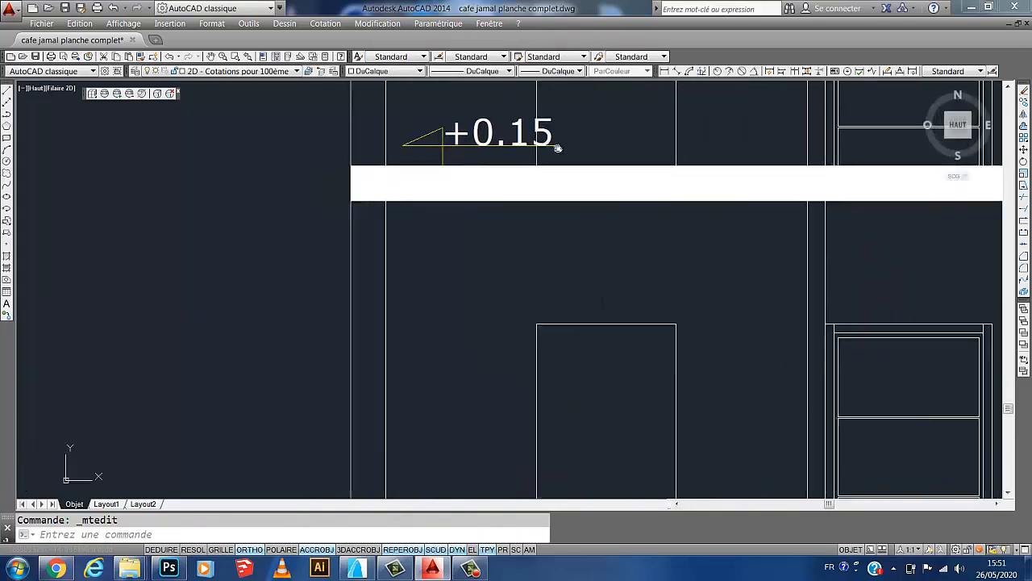
pyautogui.scroll(-4, 588, 247)
pyautogui.moveTo(600, 276); pyautogui.dragTo(602, 345, button='middle')
pyautogui.scroll(5, 556, 219)
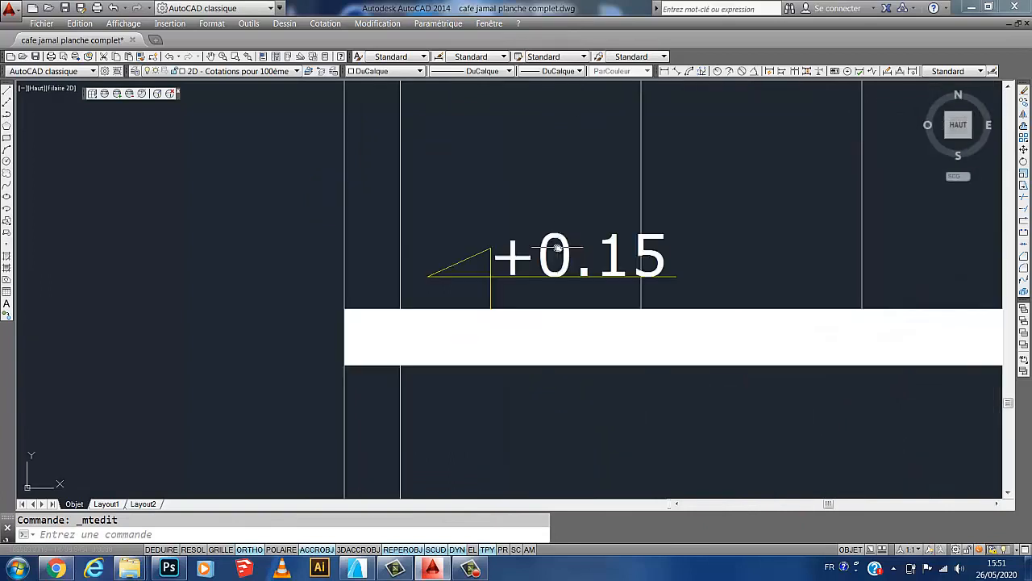
pyautogui.doubleClick(569, 240)
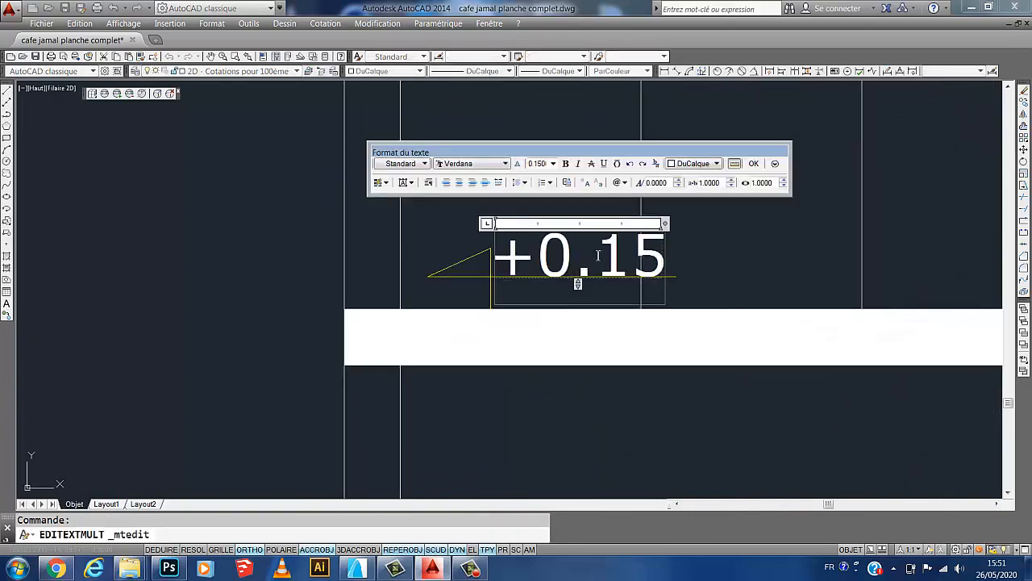
pyautogui.moveTo(656, 251); pyautogui.dragTo(549, 263)
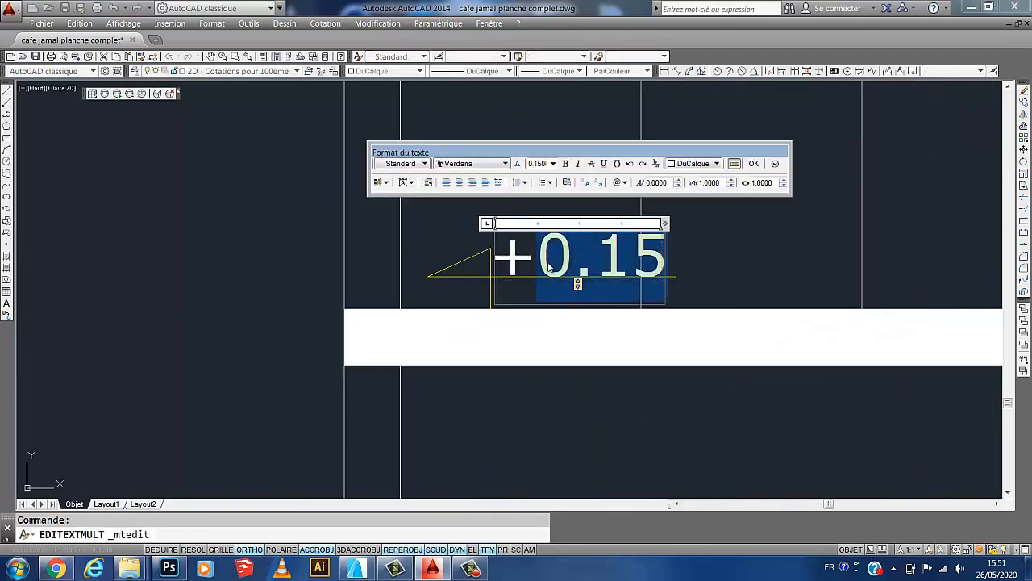
pyautogui.write('7.35')
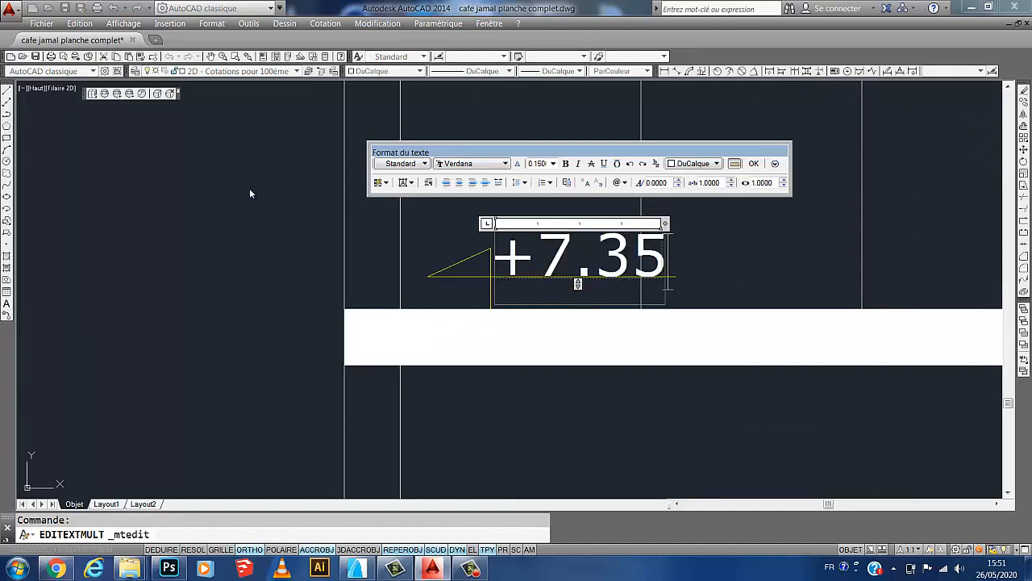
pyautogui.click(249, 194)
# Change the text of the roof slab level marker to +10.35.
pyautogui.scroll(-4, 461, 224)
pyautogui.moveTo(514, 188); pyautogui.dragTo(520, 263, button='middle')
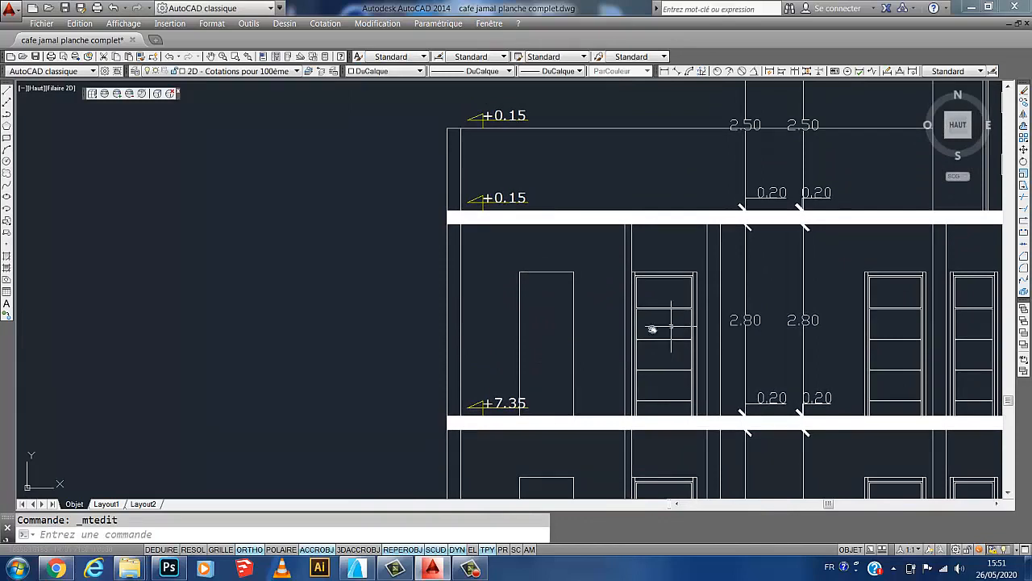
pyautogui.scroll(6, 513, 206)
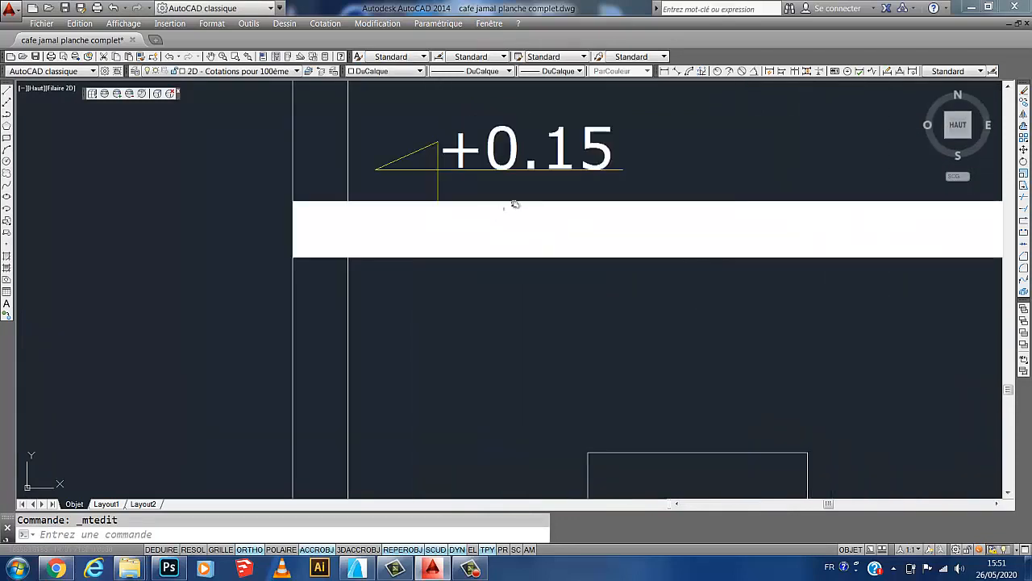
pyautogui.click(557, 150)
pyautogui.moveTo(613, 155); pyautogui.dragTo(493, 165)
pyautogui.write('10.35')
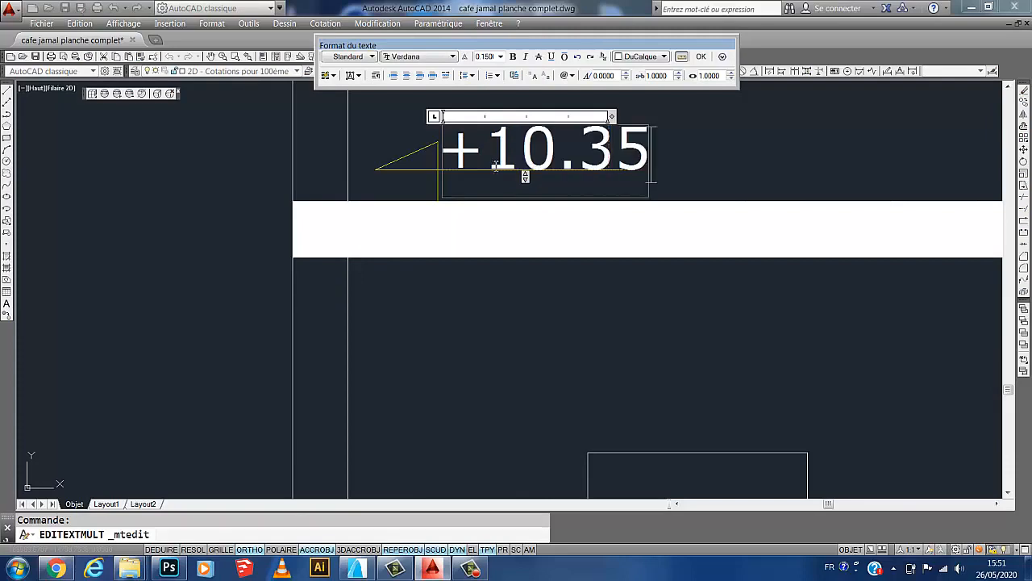
pyautogui.click(686, 155)
# Change the text of the level marker on the parapet top to +11.55.
pyautogui.scroll(-6, 687, 161)
pyautogui.moveTo(674, 194); pyautogui.dragTo(554, 282, button='middle')
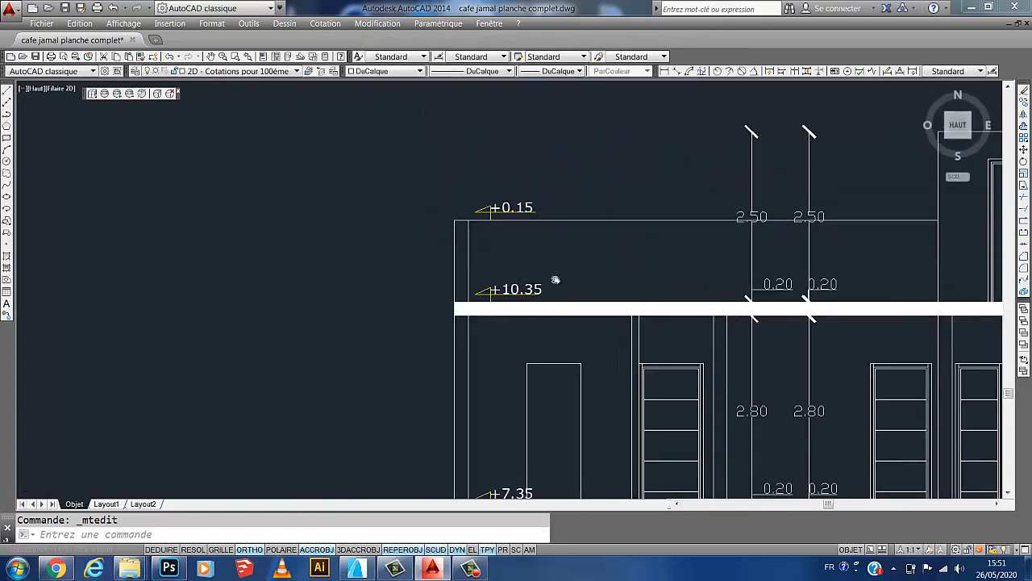
pyautogui.scroll(4, 480, 234)
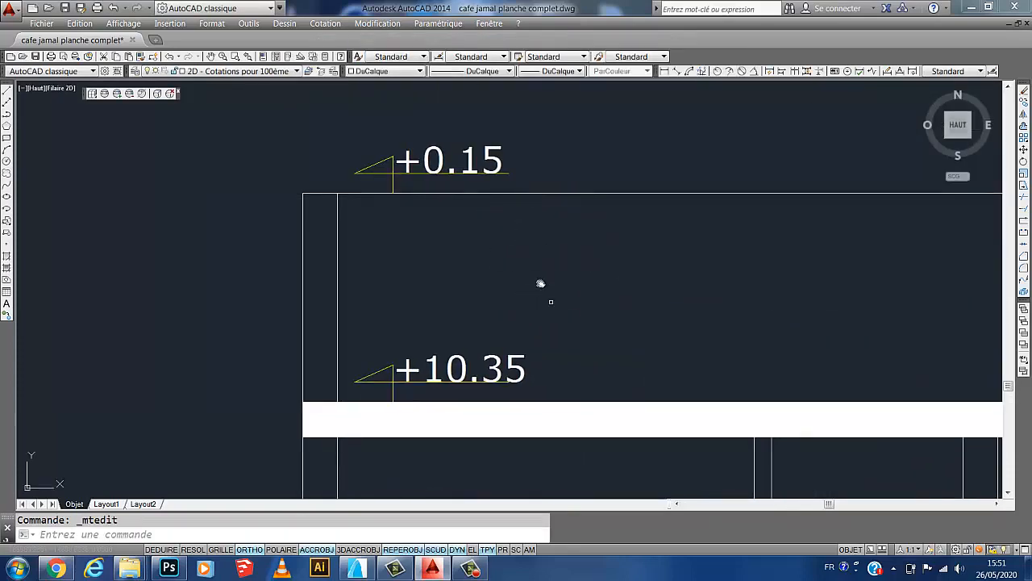
pyautogui.scroll(-2, 523, 272)
pyautogui.moveTo(522, 272); pyautogui.dragTo(461, 222, button='middle')
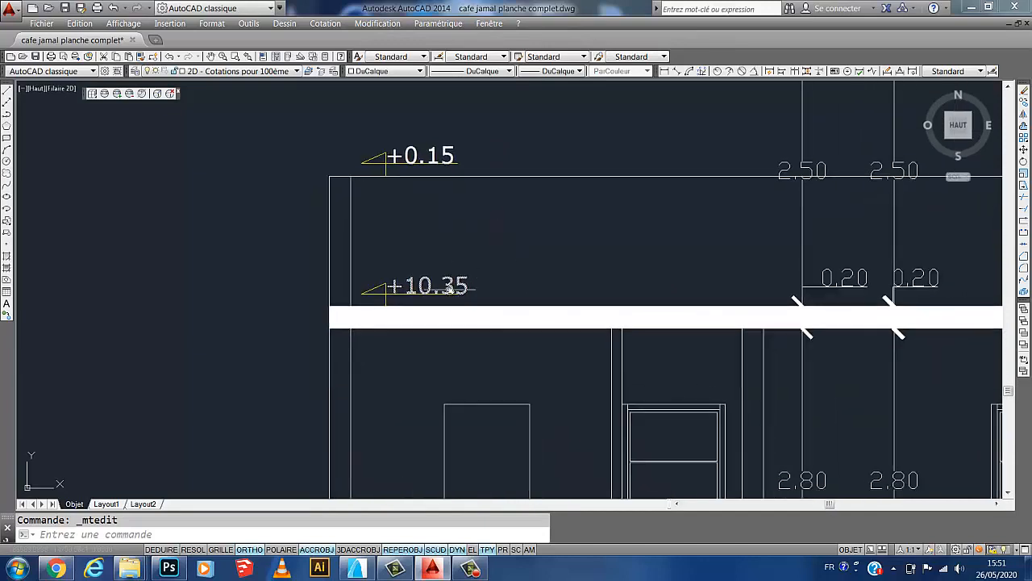
pyautogui.scroll(3, 460, 282)
pyautogui.scroll(-2, 479, 311)
pyautogui.scroll(1, 487, 331)
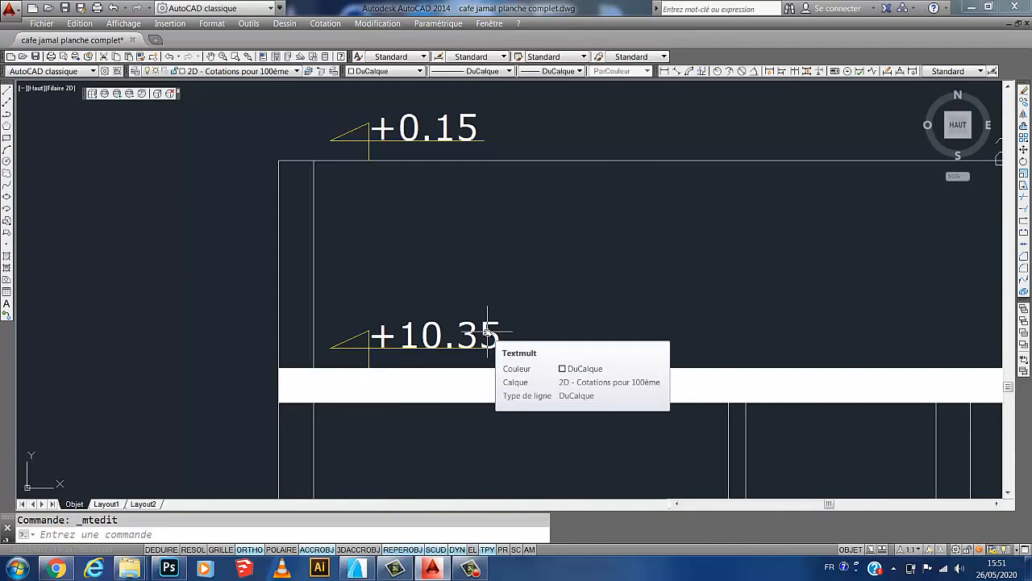
pyautogui.doubleClick(448, 129)
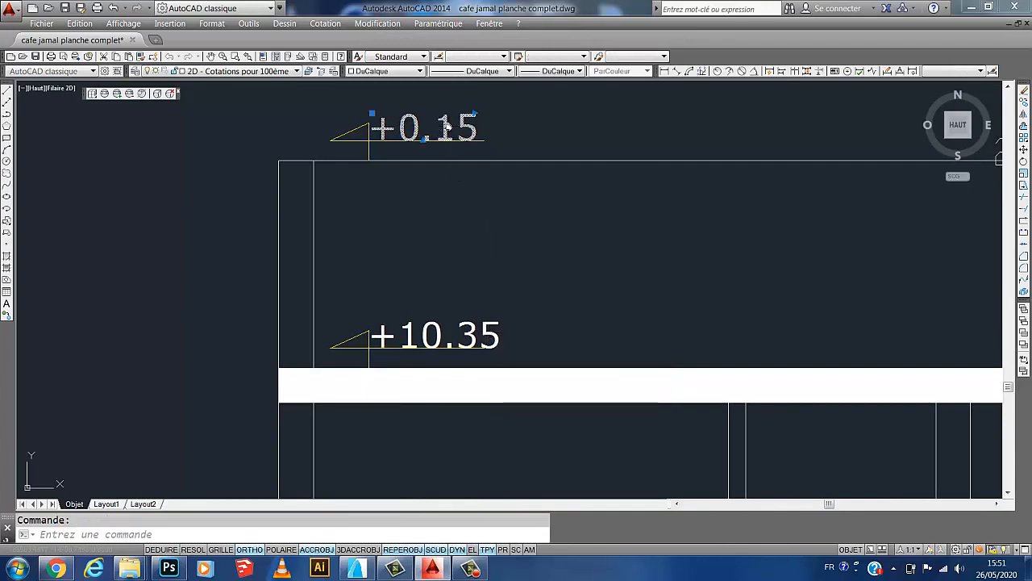
pyautogui.moveTo(478, 127); pyautogui.dragTo(409, 129)
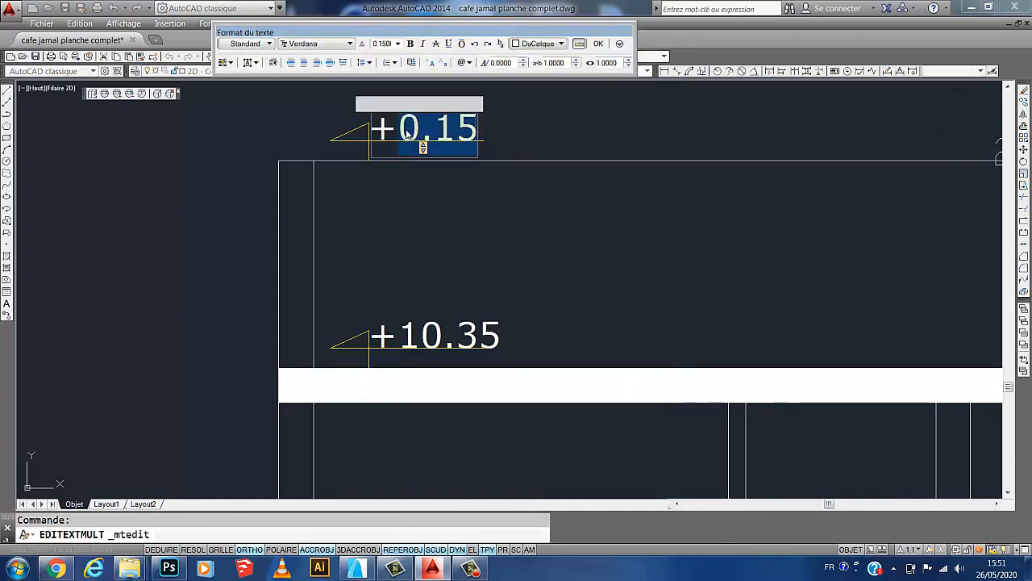
pyautogui.write('11.5')
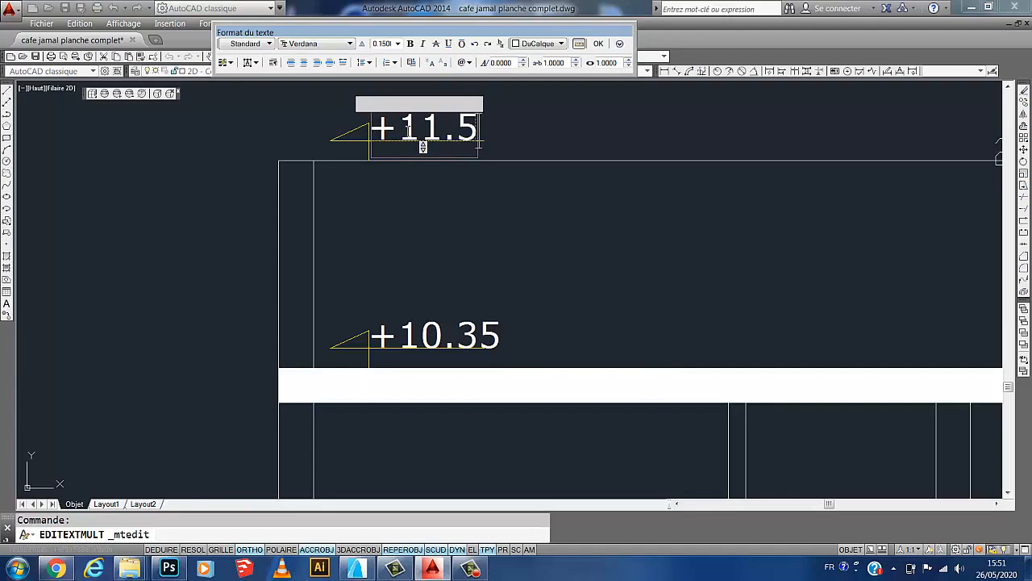
pyautogui.write('5')
pyautogui.click(242, 153)
# Examine the level markers along the section from the parapet down to the exterior ground.
pyautogui.scroll(-5, 530, 228)
pyautogui.scroll(-2, 528, 229)
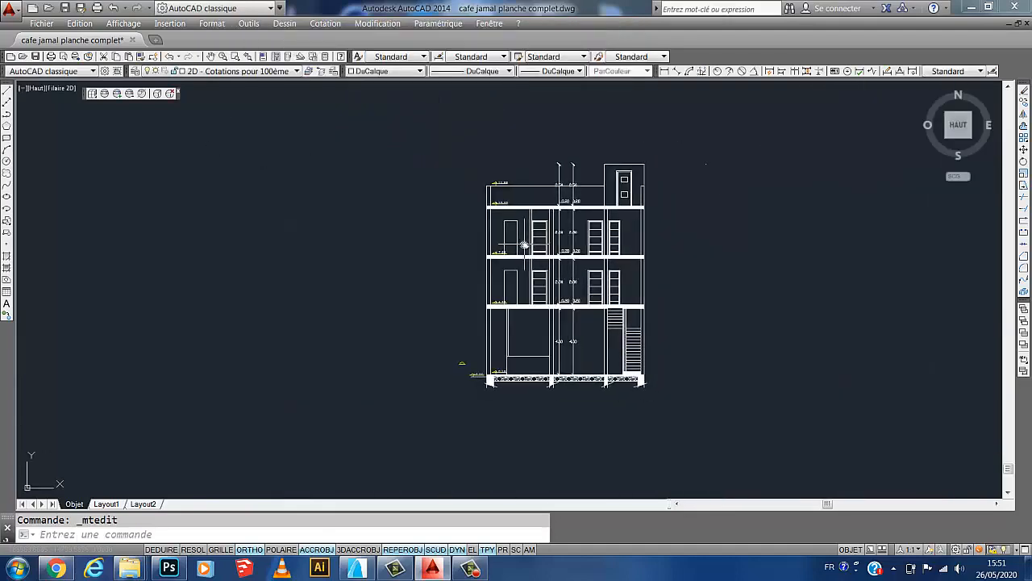
pyautogui.scroll(3, 516, 218)
pyautogui.scroll(-2, 520, 231)
pyautogui.scroll(2, 526, 290)
pyautogui.scroll(3, 508, 339)
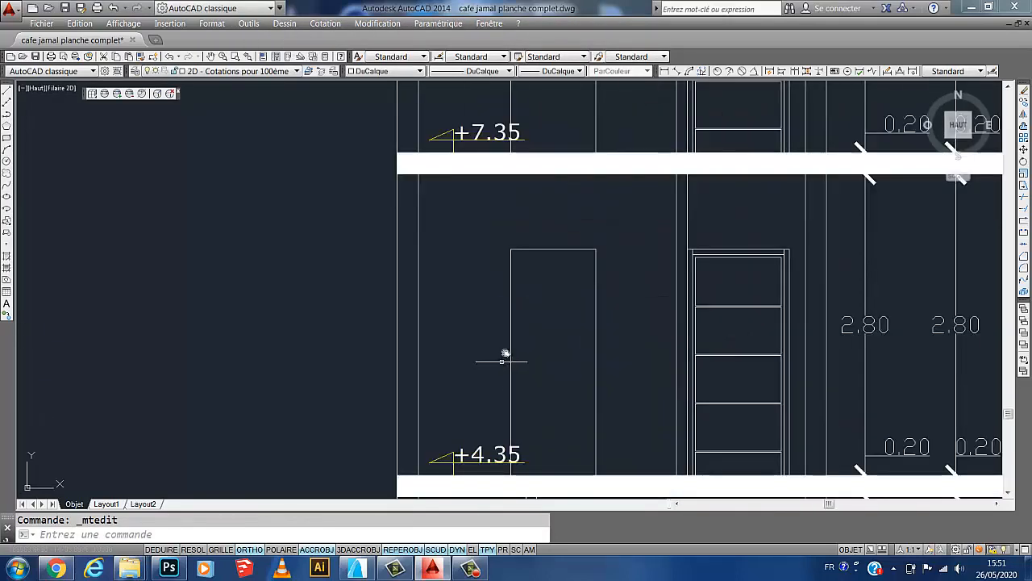
pyautogui.scroll(-5, 567, 283)
pyautogui.scroll(7, 519, 369)
# Copy the exterior ground marker's +0.00 text onto the loose semicircle symbol, with Ortho turned off.
pyautogui.moveTo(389, 323); pyautogui.dragTo(491, 324, button='middle')
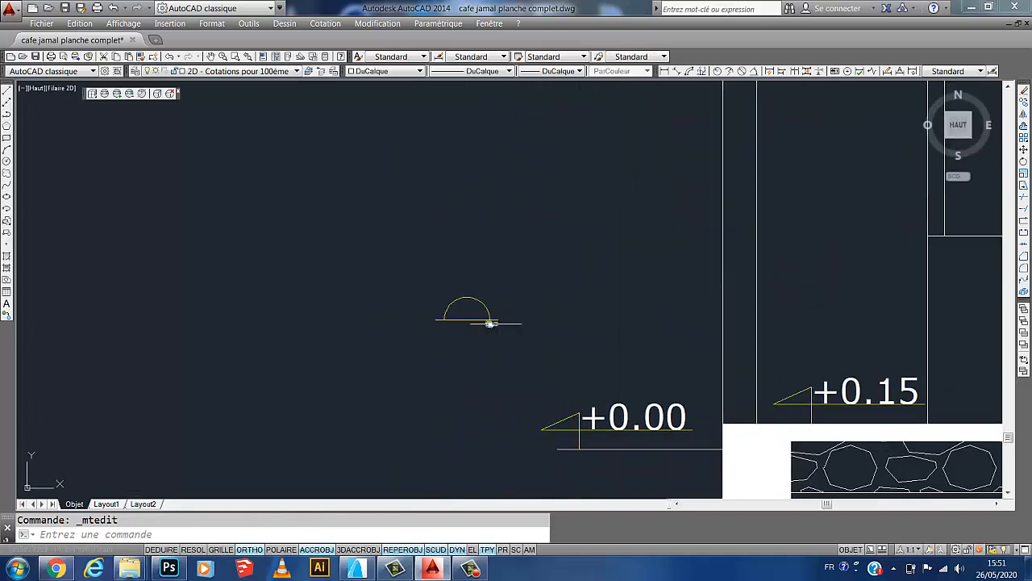
pyautogui.scroll(4, 466, 319)
pyautogui.scroll(-2, 508, 291)
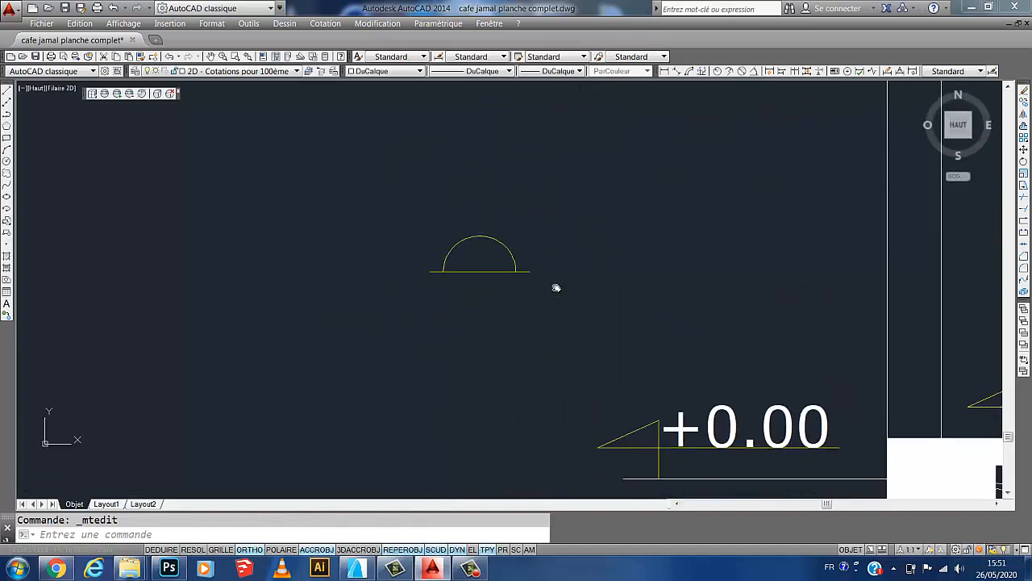
pyautogui.moveTo(618, 300)
pyautogui.mouseDown(button='middle')
pyautogui.moveTo(479, 237)
pyautogui.moveTo(453, 237)
pyautogui.mouseUp(button='middle')
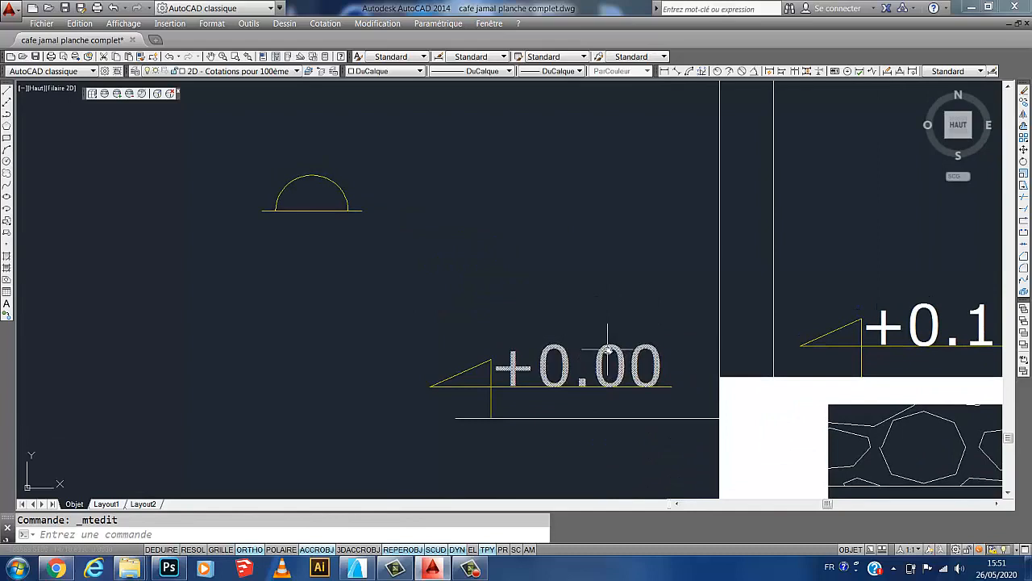
pyautogui.click(607, 351)
pyautogui.click(1024, 101)
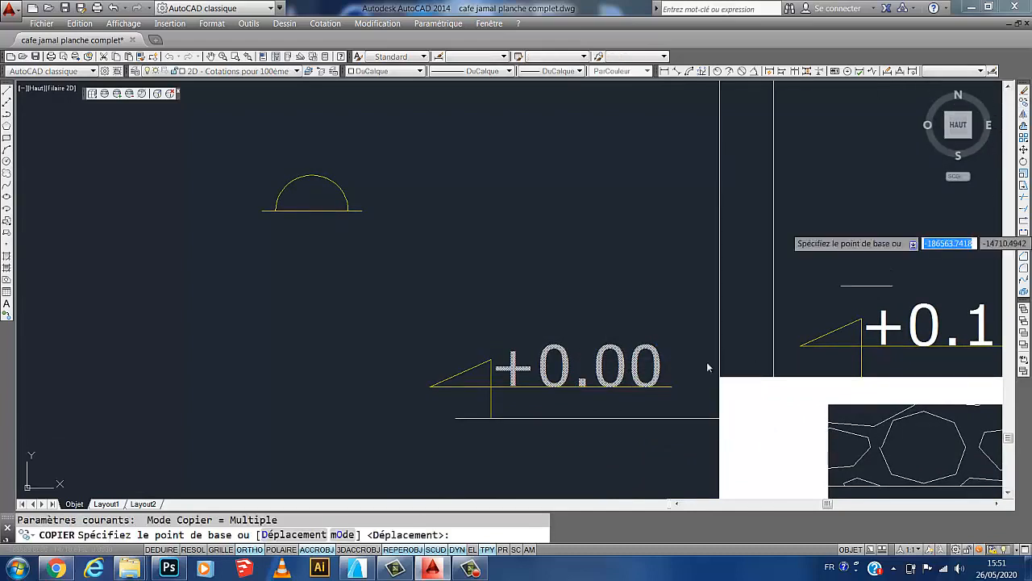
pyautogui.click(591, 378)
pyautogui.moveTo(357, 247); pyautogui.dragTo(374, 267, button='middle')
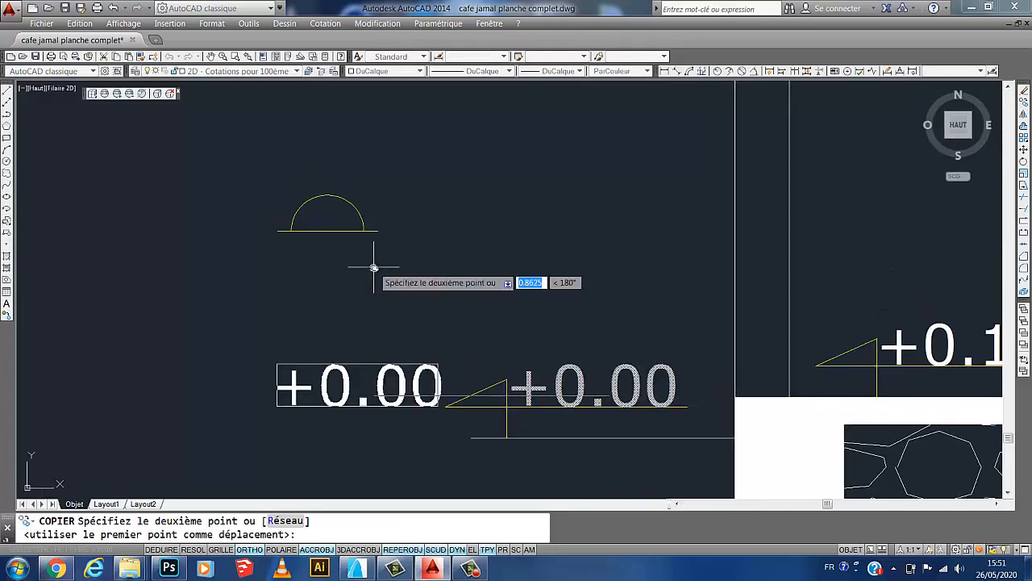
pyautogui.press('F8')
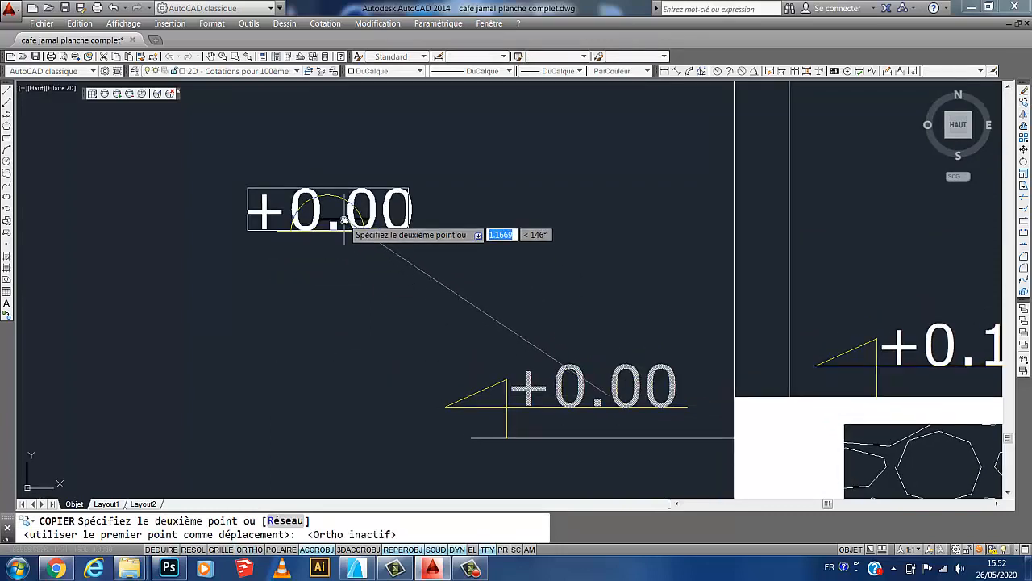
pyautogui.click(345, 220)
pyautogui.press('Escape')
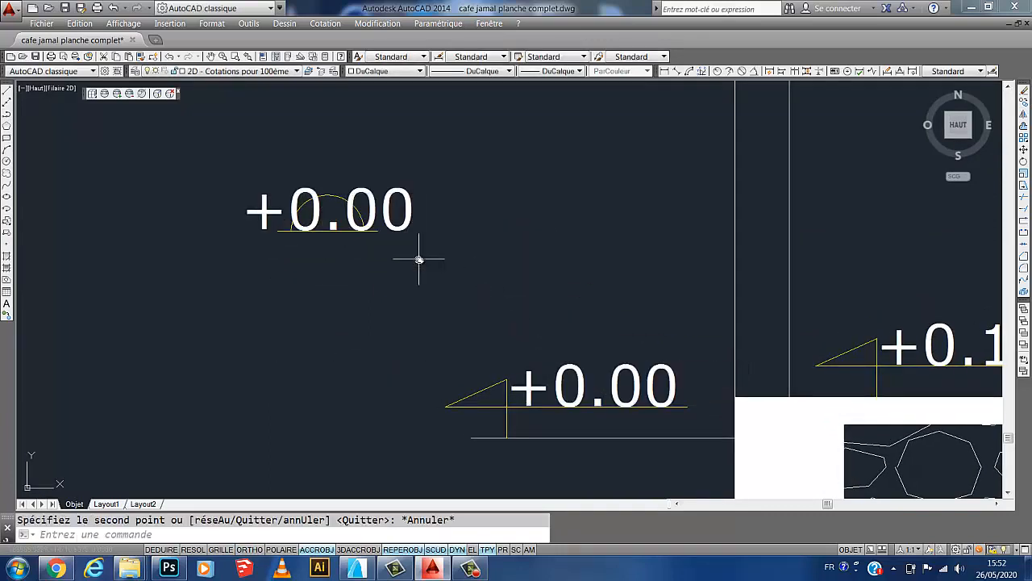
# Set the height of the copied +0.00 text at the semicircle to 0.05.
pyautogui.scroll(4, 419, 259)
pyautogui.doubleClick(605, 288)
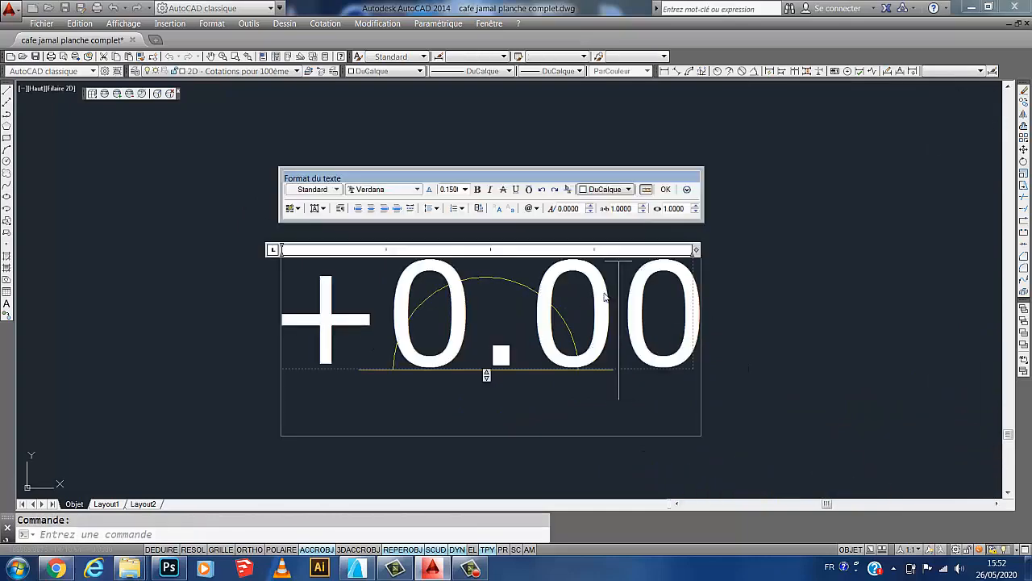
pyautogui.moveTo(696, 396); pyautogui.dragTo(303, 321)
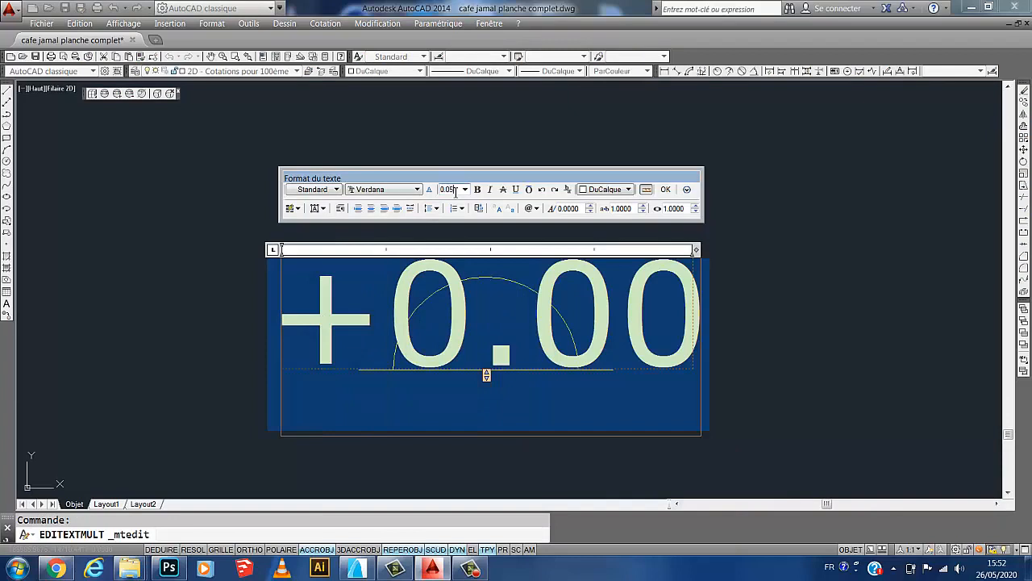
pyautogui.press('Return')
pyautogui.click(666, 190)
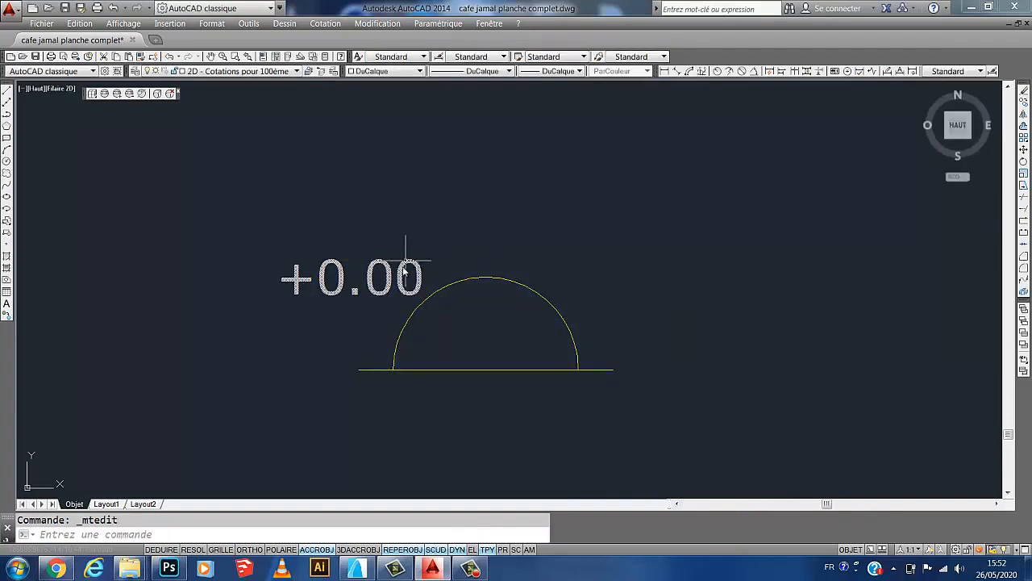
# Move the reduced +0.00 text inside the semicircle, centred just above its base line.
pyautogui.click(403, 262)
pyautogui.click(1024, 151)
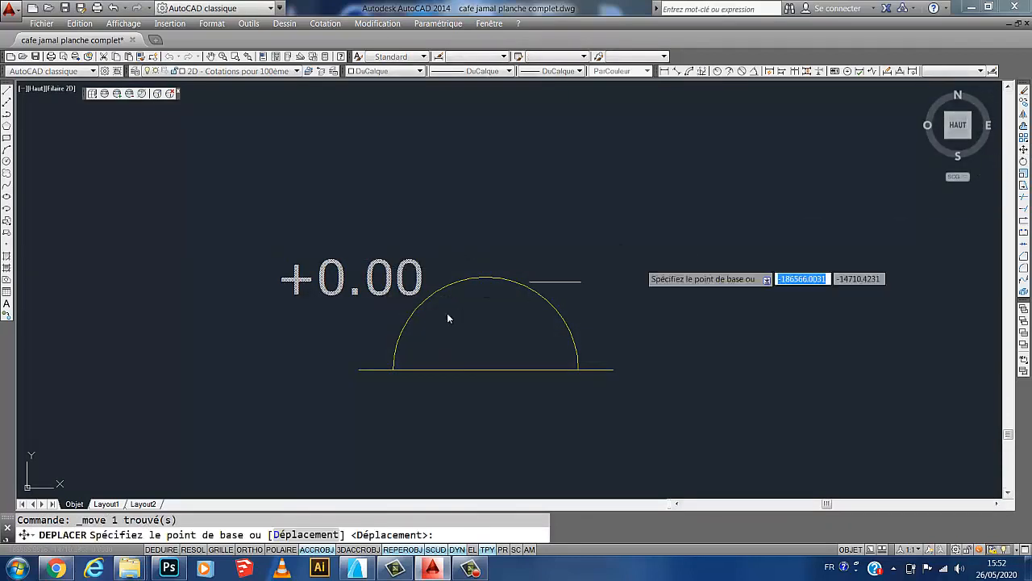
pyautogui.click(352, 297)
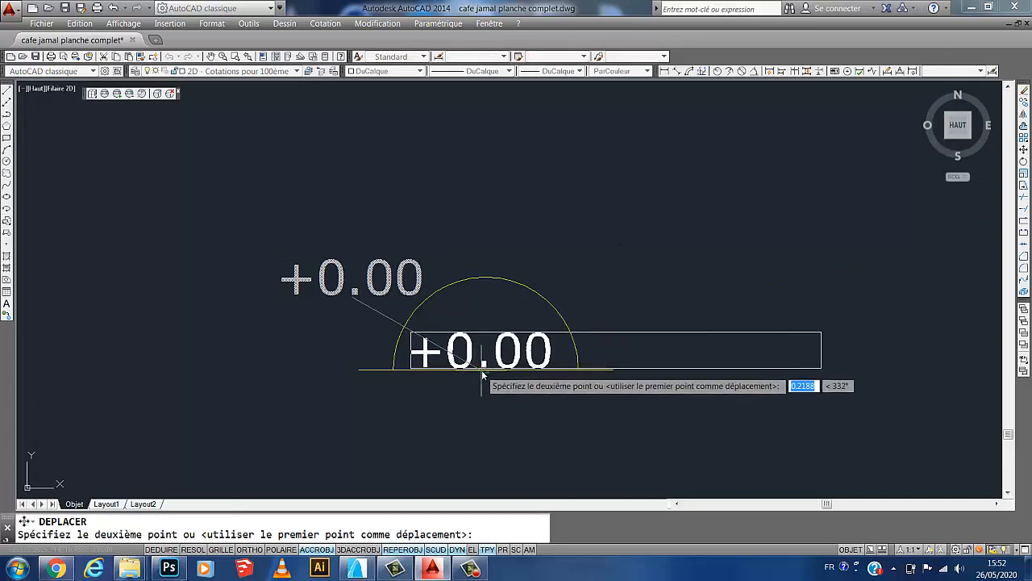
pyautogui.click(481, 369)
# Move the semicircle symbol with its base line and +0.00 text onto the top of the ground-floor slab, beyond the +0.15 marker.
pyautogui.scroll(-3, 532, 354)
pyautogui.moveTo(669, 396); pyautogui.dragTo(623, 308, button='middle')
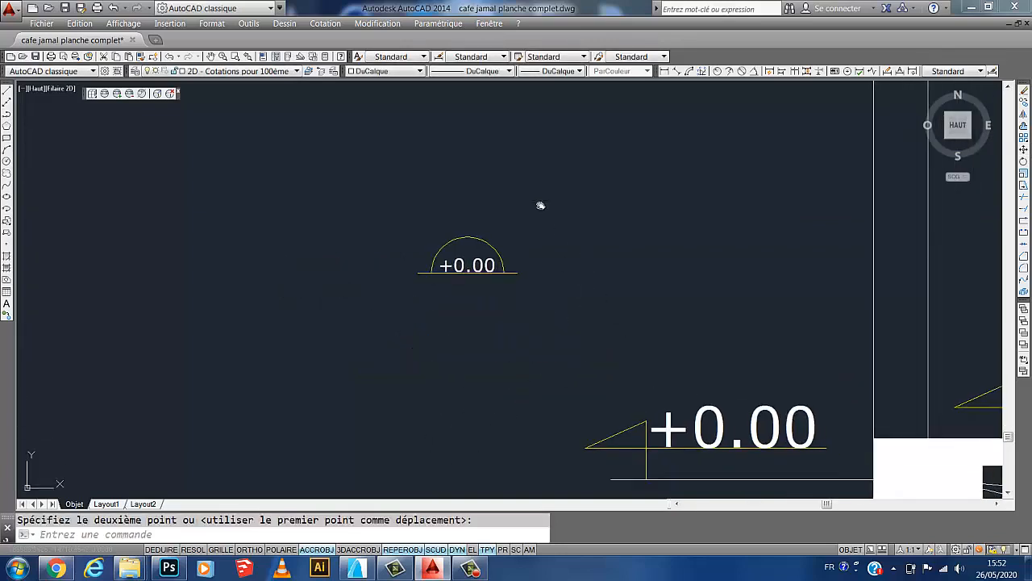
pyautogui.click(557, 225)
pyautogui.press('Escape')
pyautogui.click(465, 280)
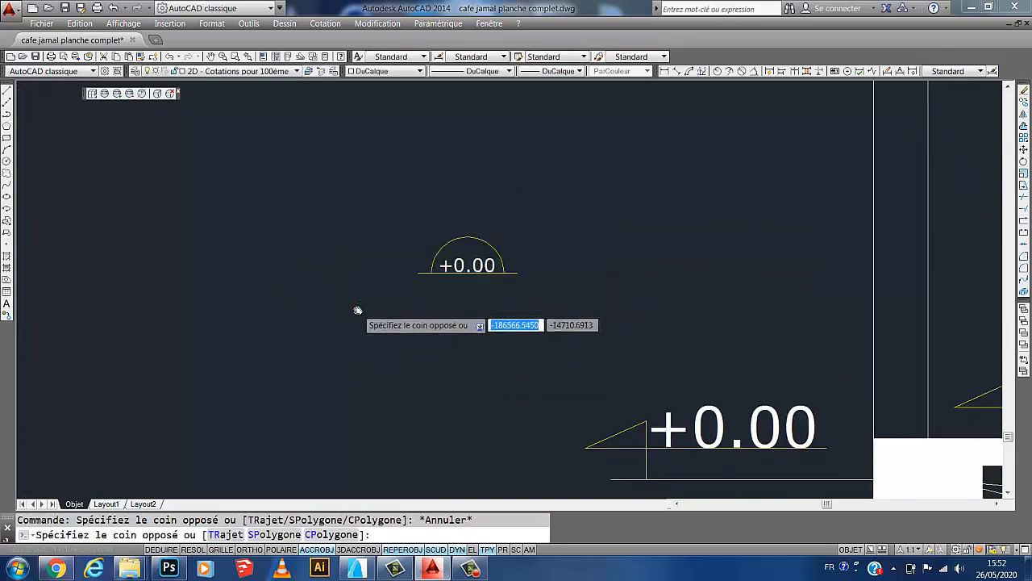
pyautogui.click(357, 307)
pyautogui.click(1024, 151)
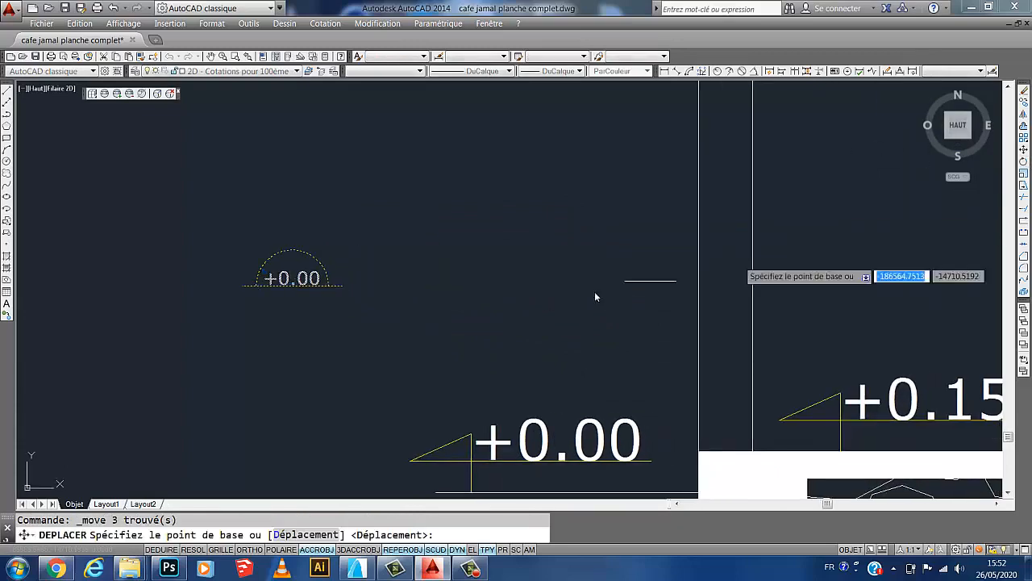
pyautogui.scroll(-3, 594, 291)
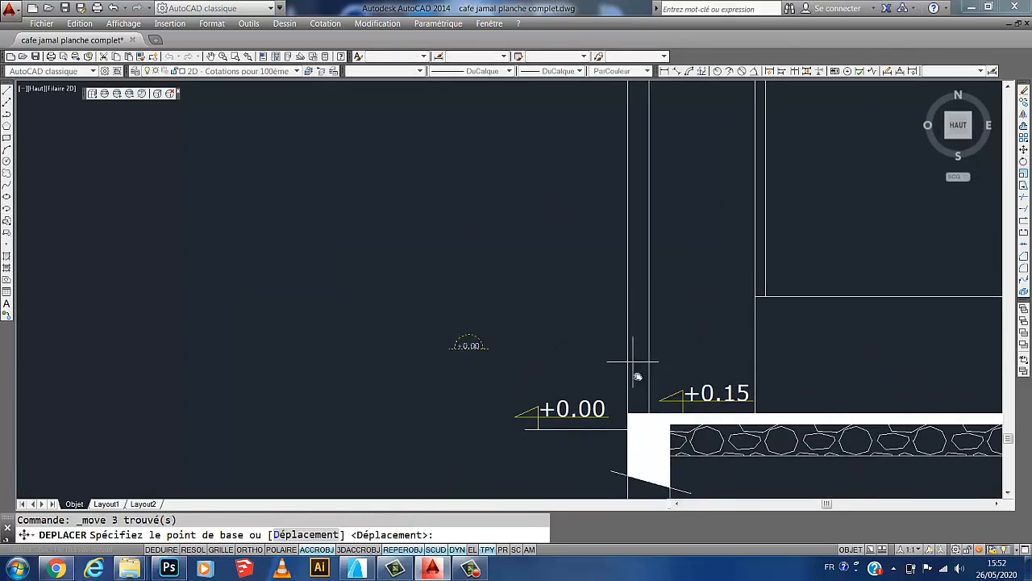
pyautogui.click(484, 367)
pyautogui.moveTo(830, 442); pyautogui.dragTo(565, 414, button='middle')
pyautogui.scroll(6, 591, 407)
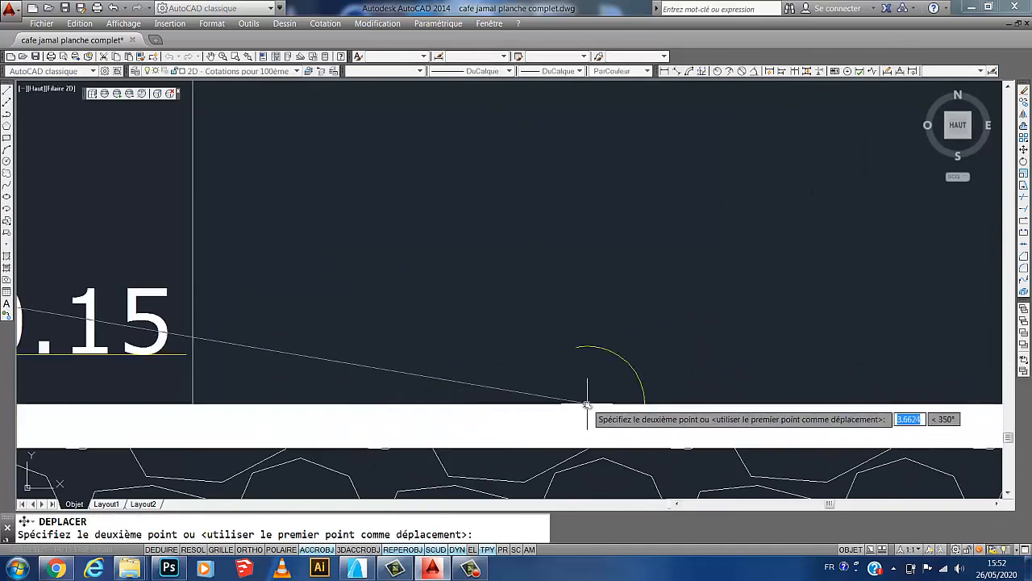
pyautogui.click(589, 403)
# Draw a downward-pointing three-sided polygon above the exterior ground marker, inscribed in a circle of about 0.20 radius, with Ortho on.
pyautogui.scroll(-4, 787, 407)
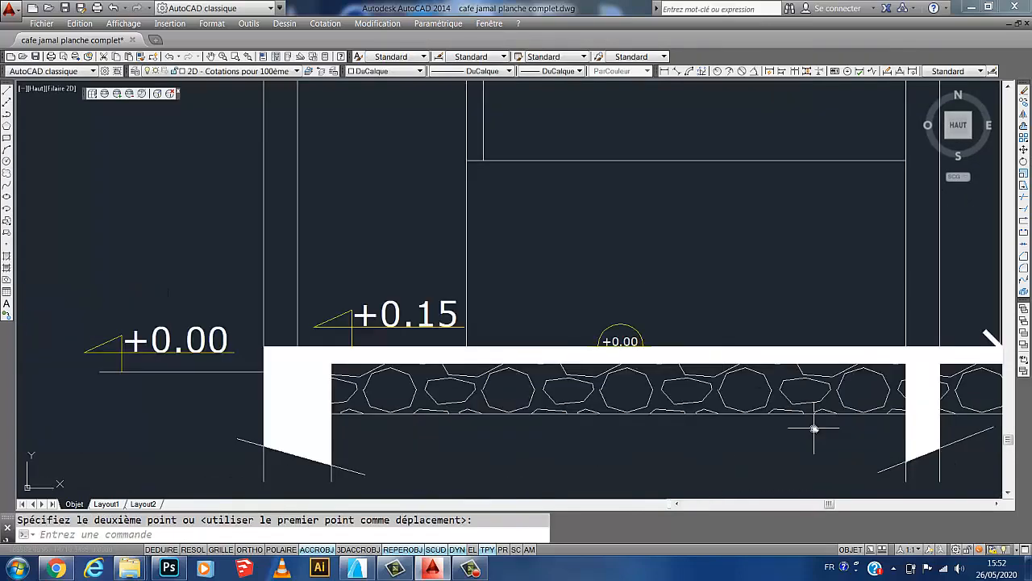
pyautogui.scroll(8, 662, 315)
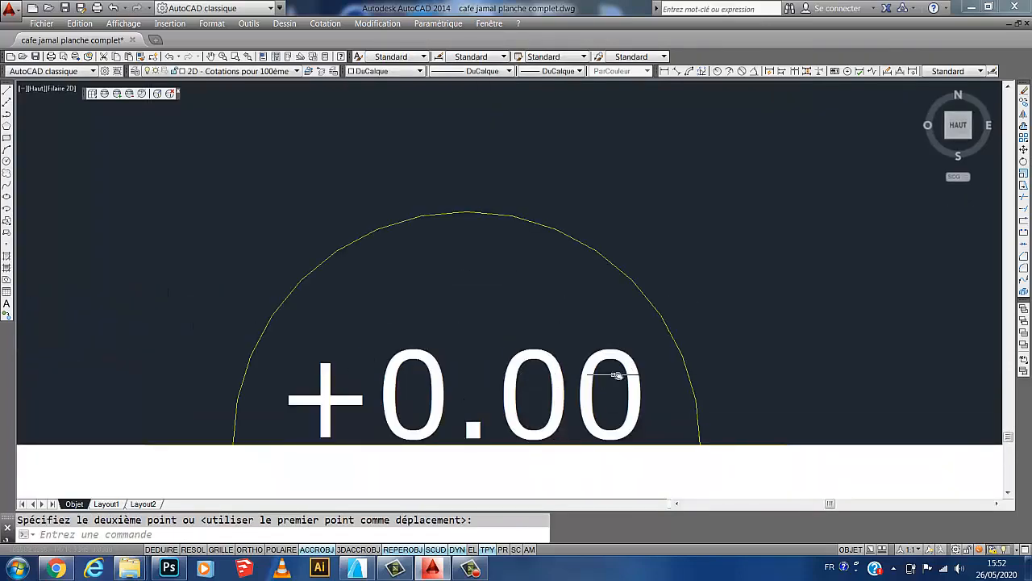
pyautogui.scroll(-8, 617, 376)
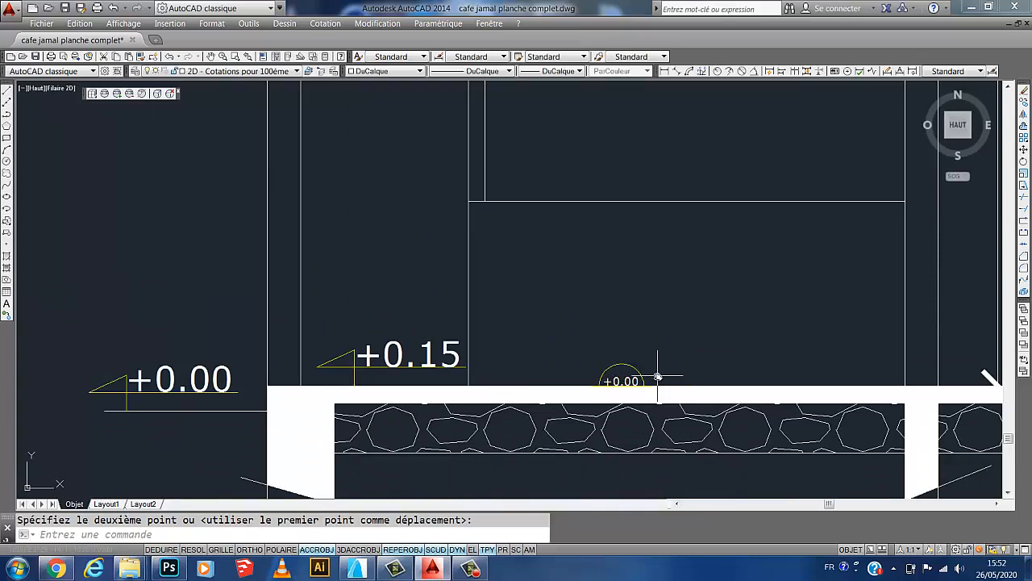
pyautogui.scroll(-2, 649, 395)
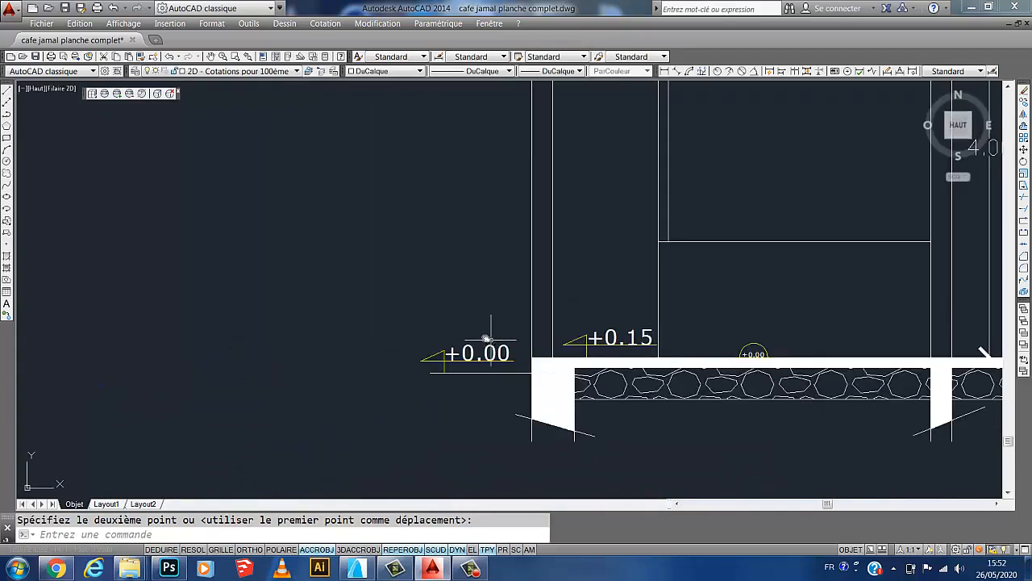
pyautogui.click(7, 125)
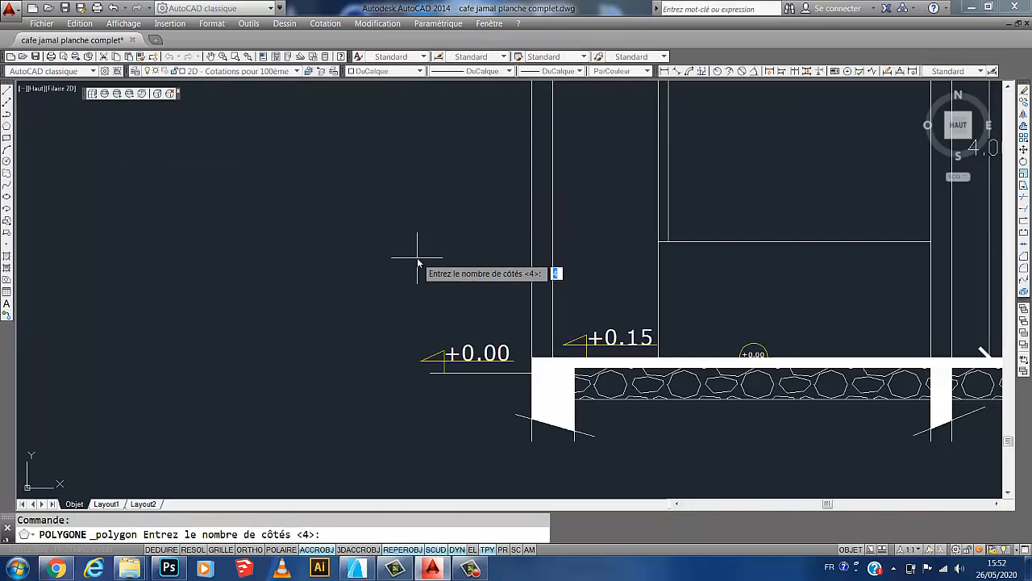
pyautogui.press('Return')
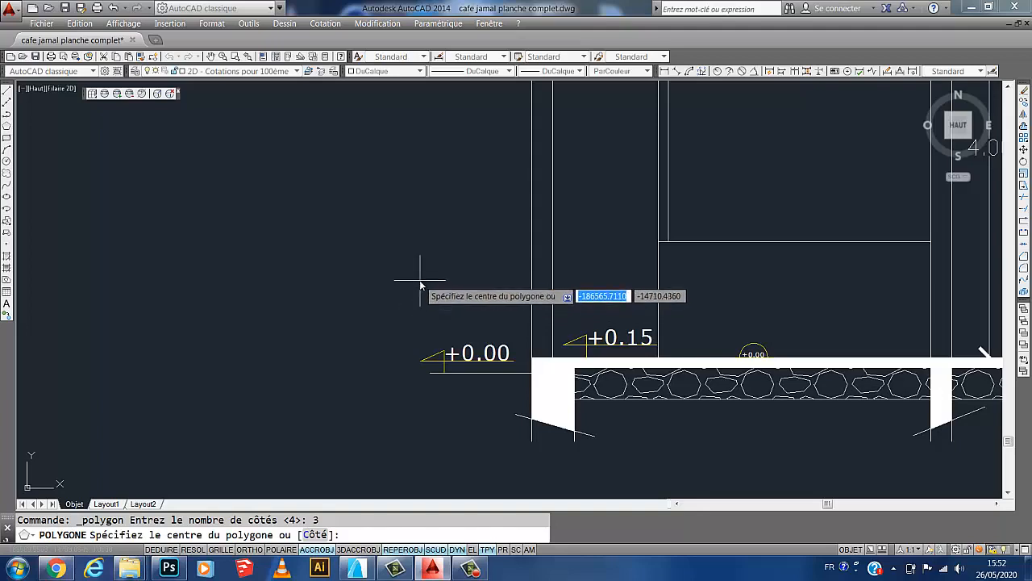
pyautogui.click(420, 279)
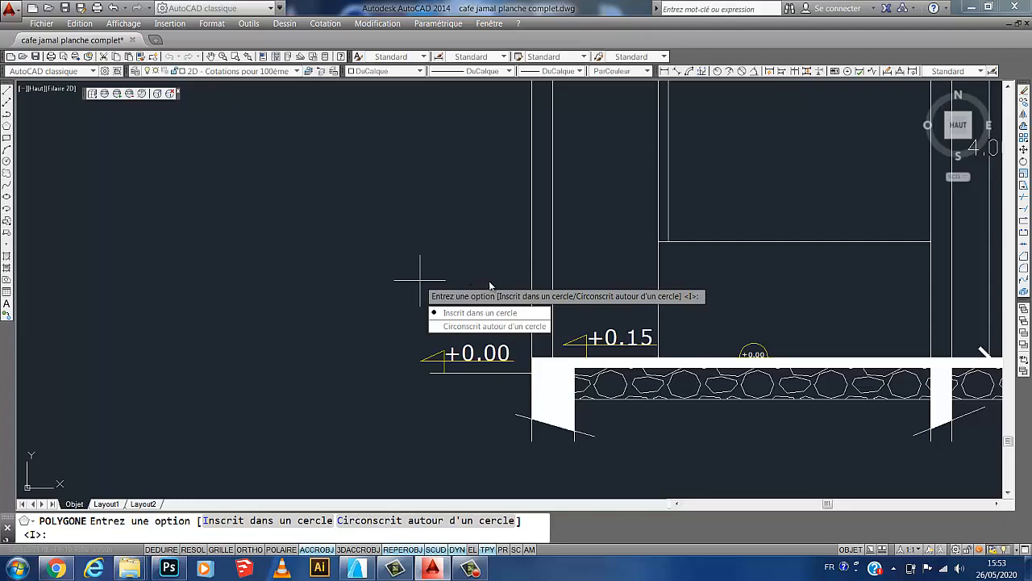
pyautogui.click(487, 312)
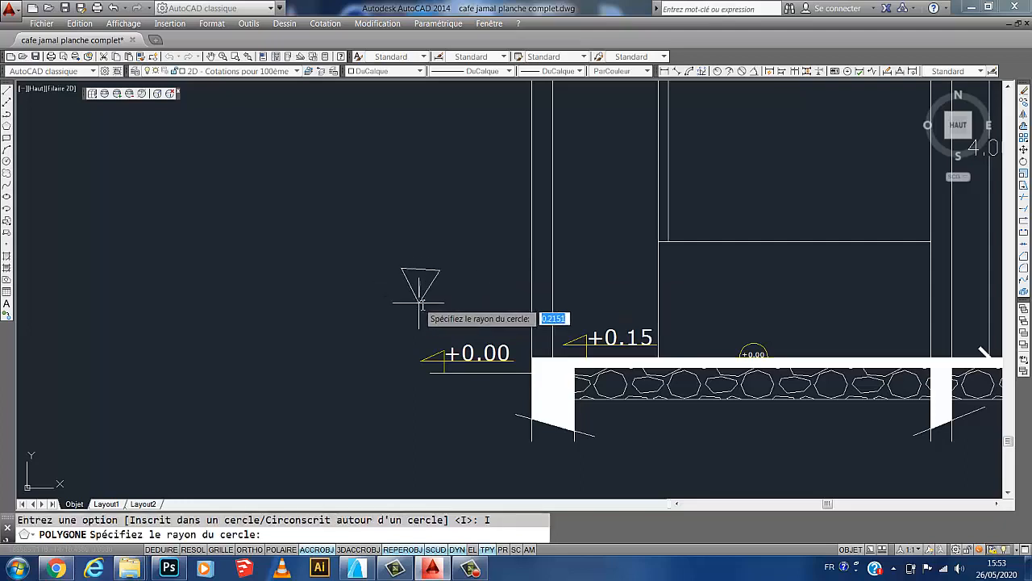
pyautogui.press('F8')
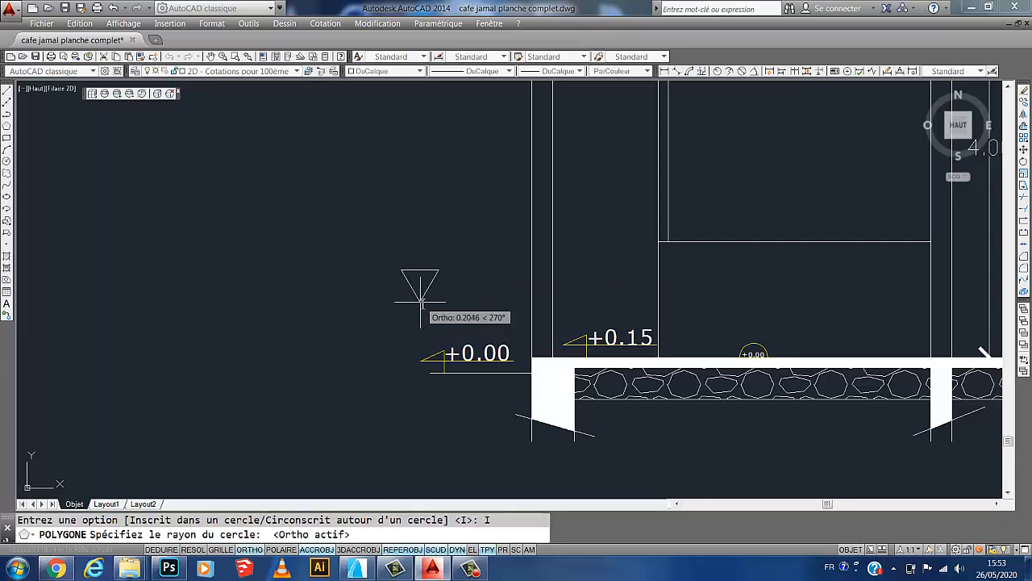
pyautogui.click(420, 302)
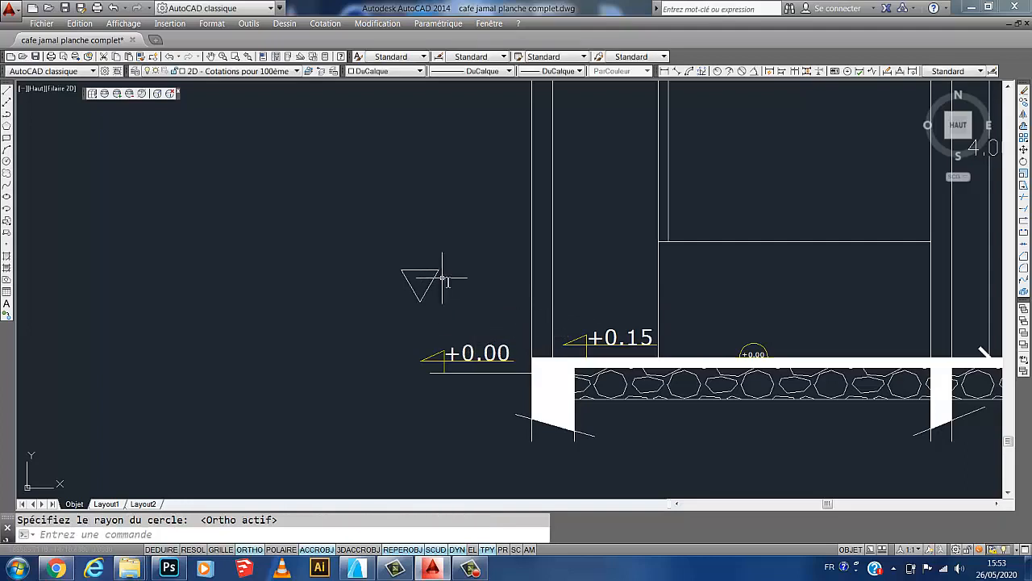
# Copy the small +0.00 text from the semicircle symbol to just above the triangle's upper edge.
pyautogui.click(753, 352)
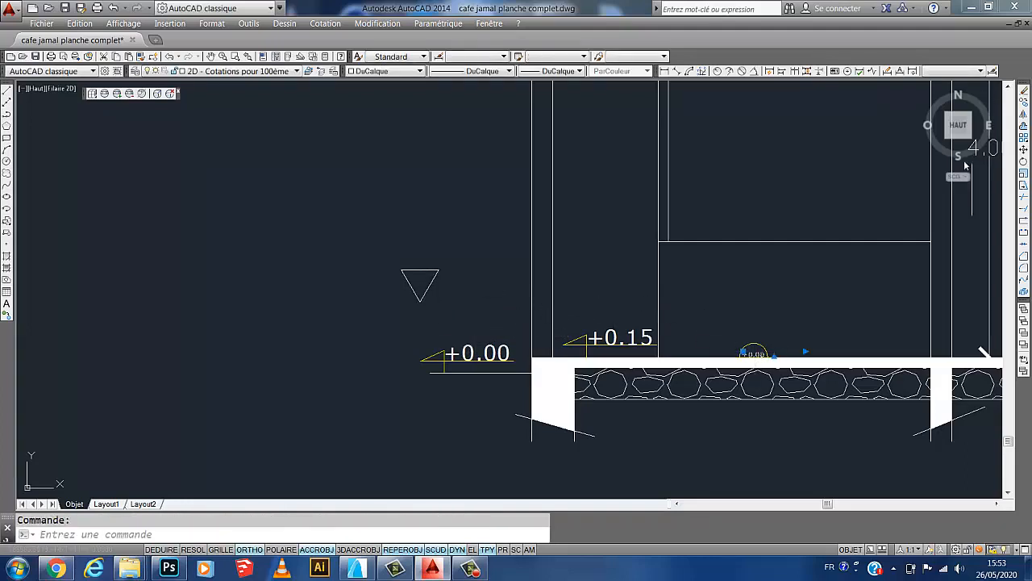
pyautogui.click(1024, 113)
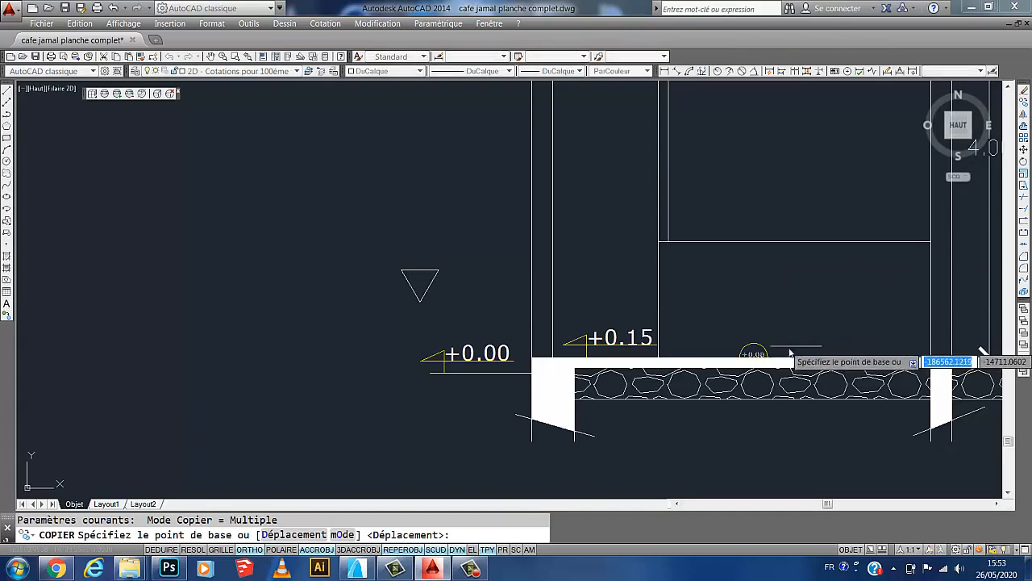
pyautogui.click(753, 352)
pyautogui.scroll(8, 407, 274)
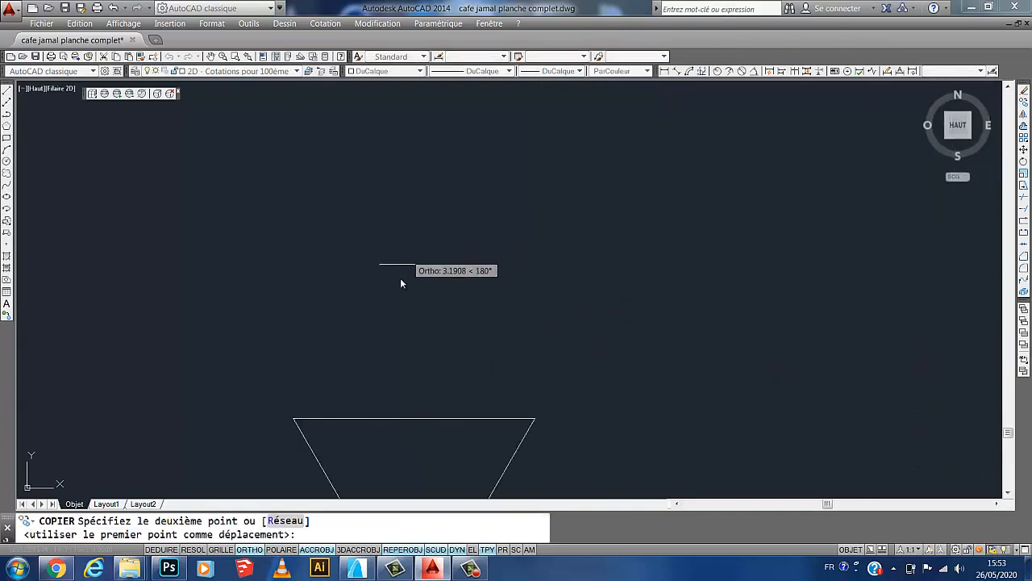
pyautogui.click(401, 421)
pyautogui.scroll(-6, 538, 313)
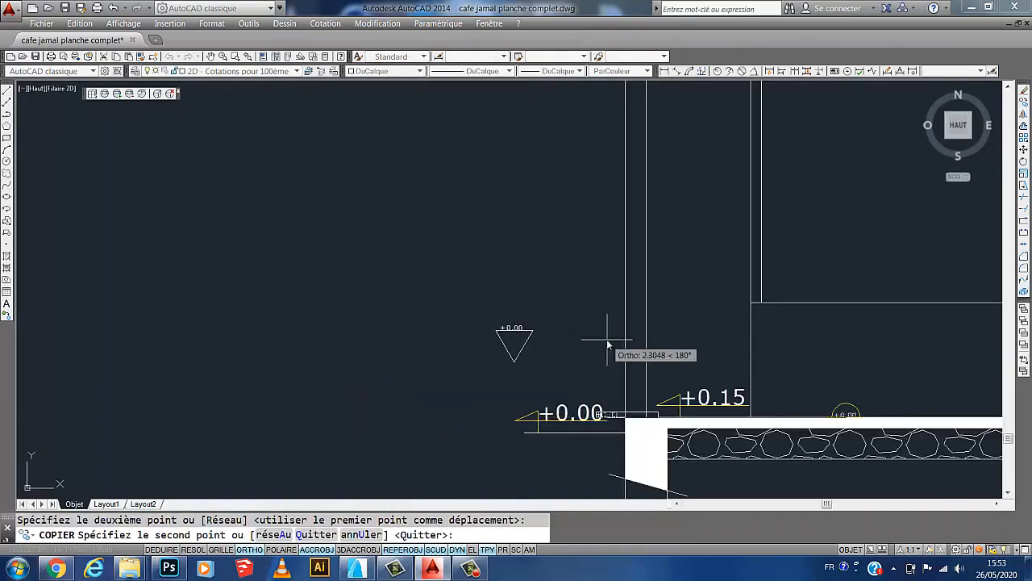
pyautogui.press('Escape')
# Copy the triangle and its +0.00 text onto the ground-floor slab beside the semicircle symbol, from the triangle's tip, with Ortho off.
pyautogui.click(561, 309)
pyautogui.click(458, 374)
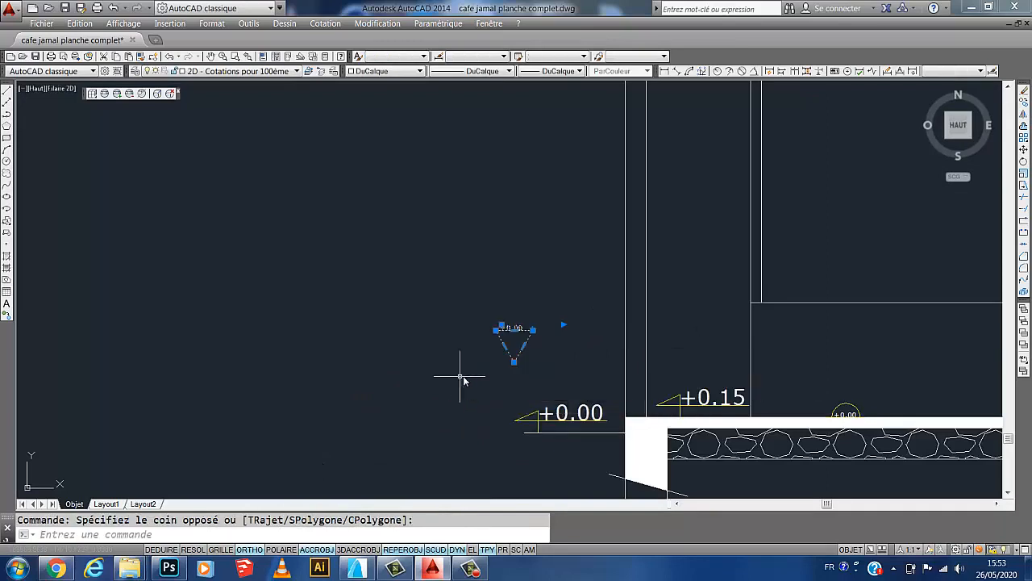
pyautogui.click(1025, 102)
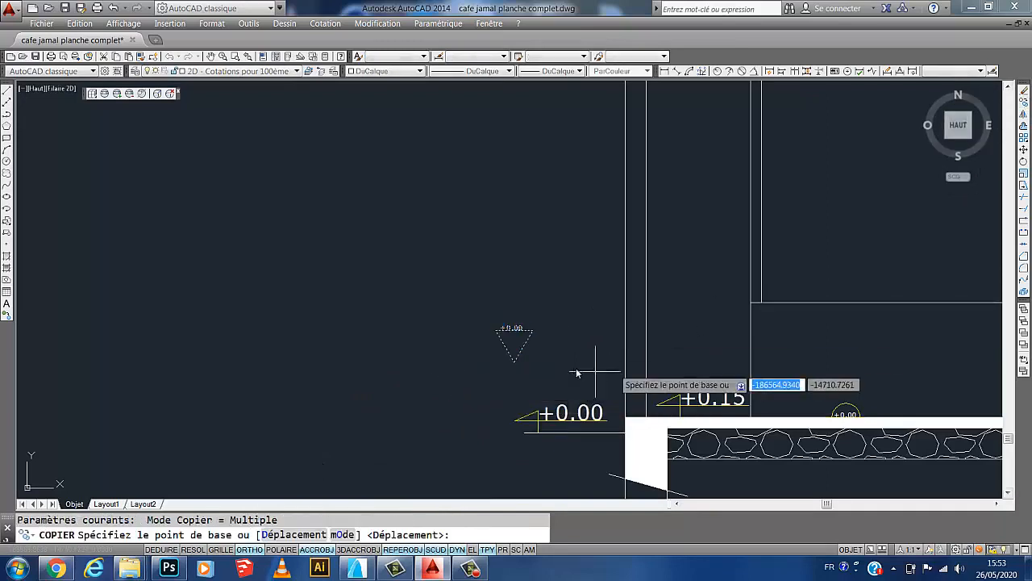
pyautogui.click(514, 361)
pyautogui.moveTo(821, 411); pyautogui.dragTo(571, 390, button='middle')
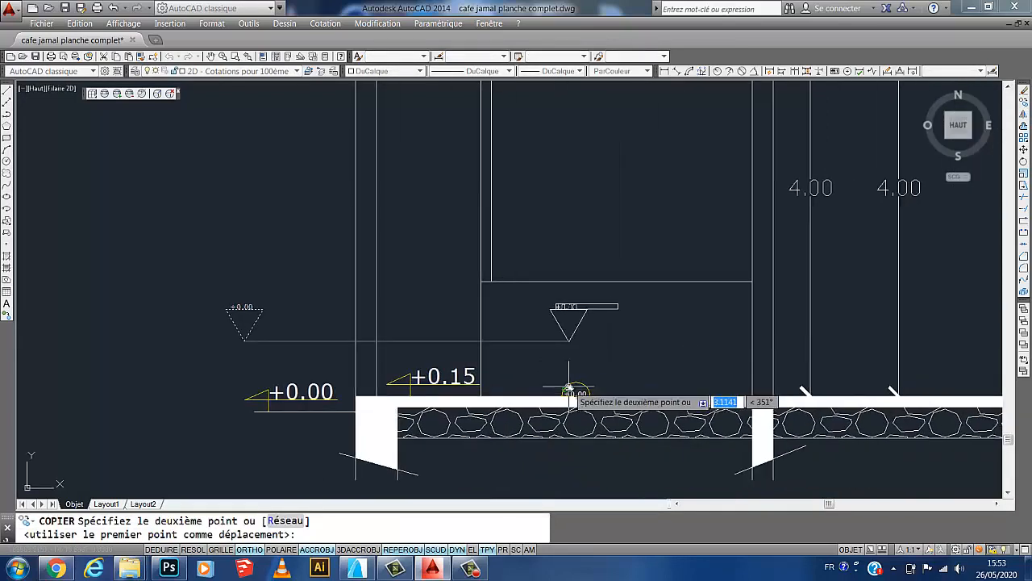
pyautogui.press('F8')
pyautogui.click(652, 395)
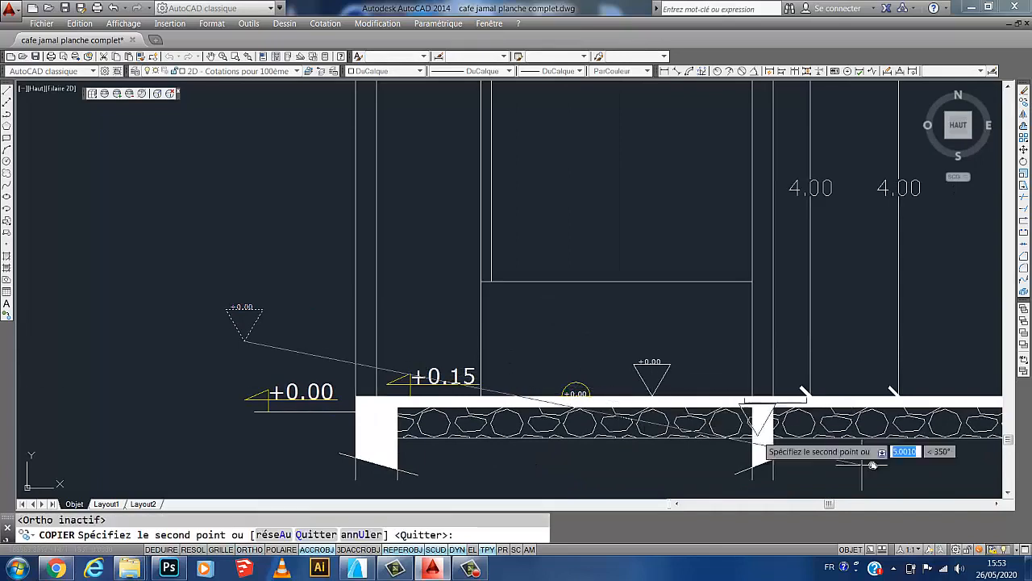
pyautogui.press('Escape')
pyautogui.moveTo(779, 377); pyautogui.dragTo(698, 349, button='middle')
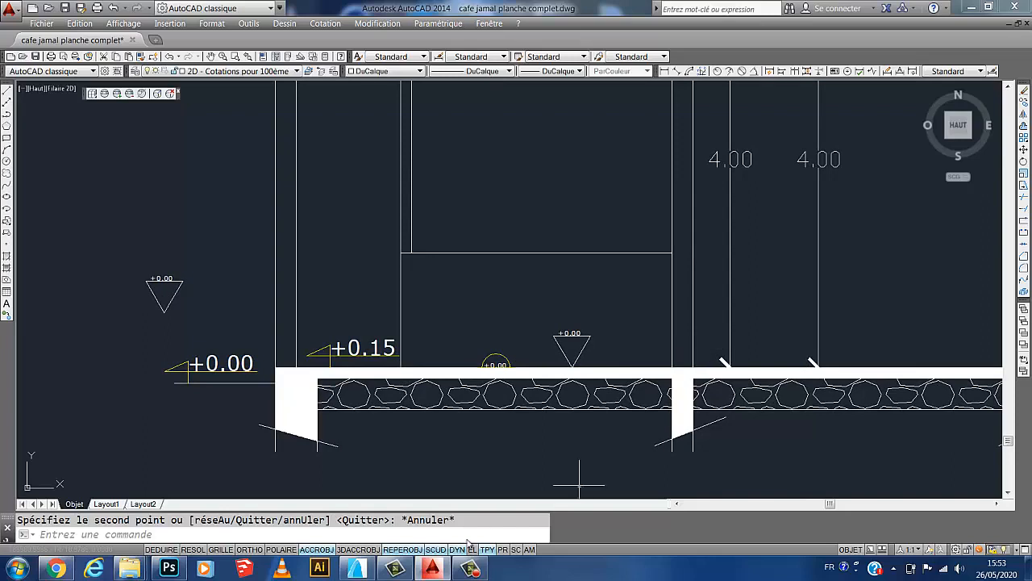
pyautogui.click(469, 570)
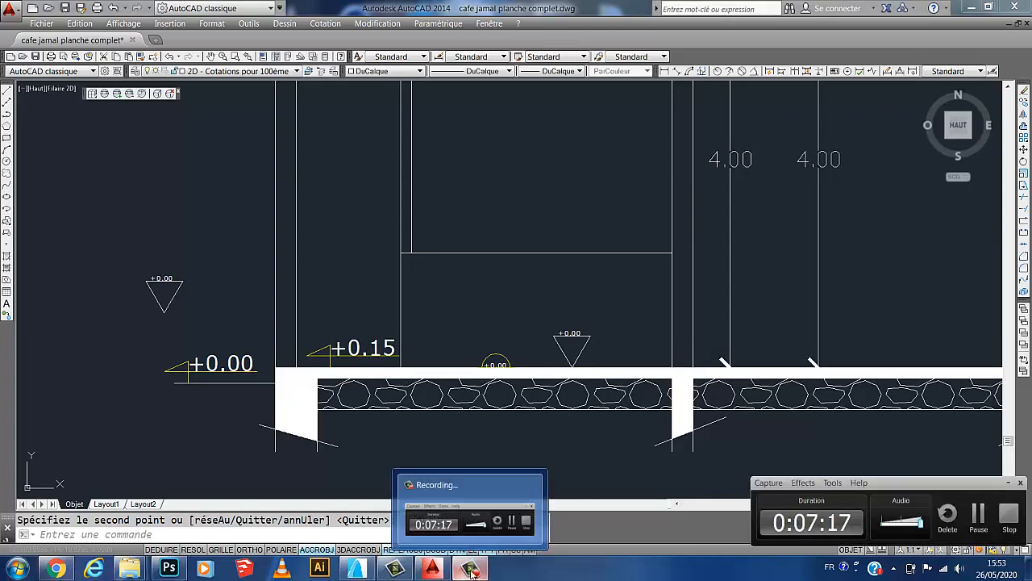
pyautogui.press('Escape')
pyautogui.scroll(-5, 565, 342)
pyautogui.moveTo(613, 341); pyautogui.dragTo(565, 403, button='middle')
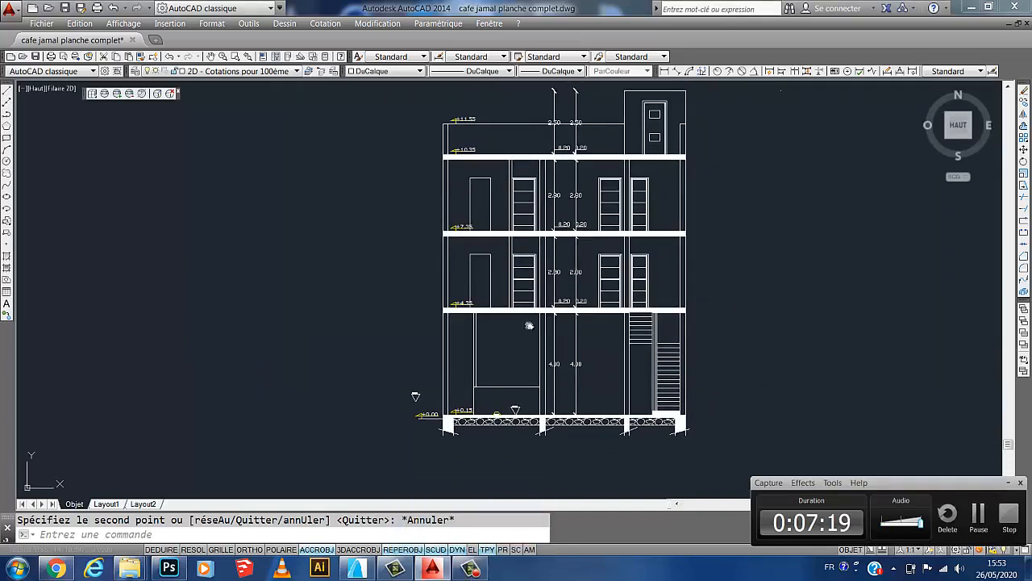